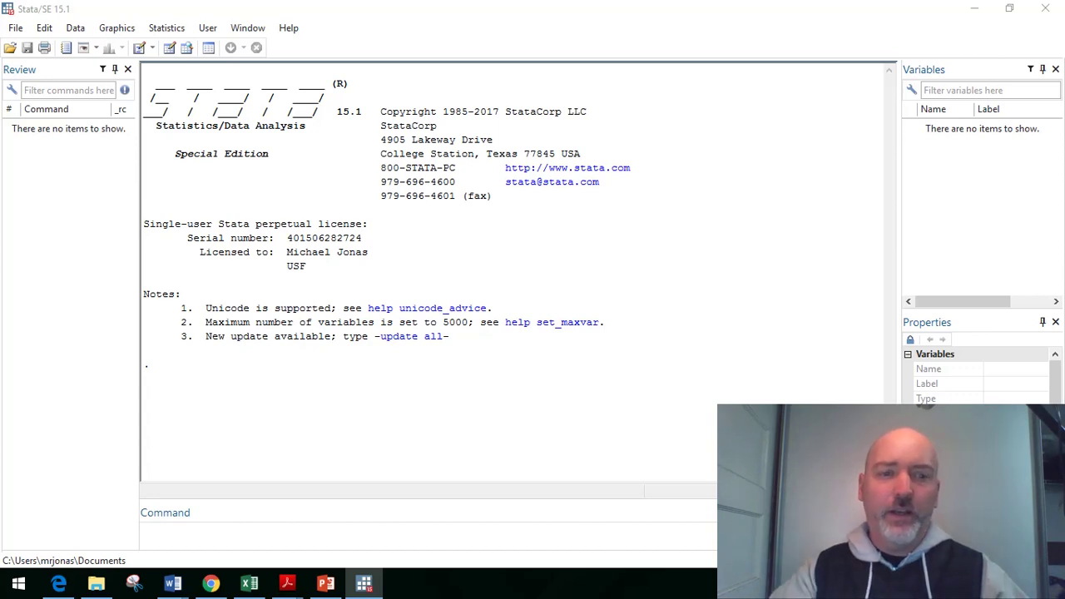
Load the psidextract panel dataset with webuse psidextract
click(294, 537)
text(webuse)
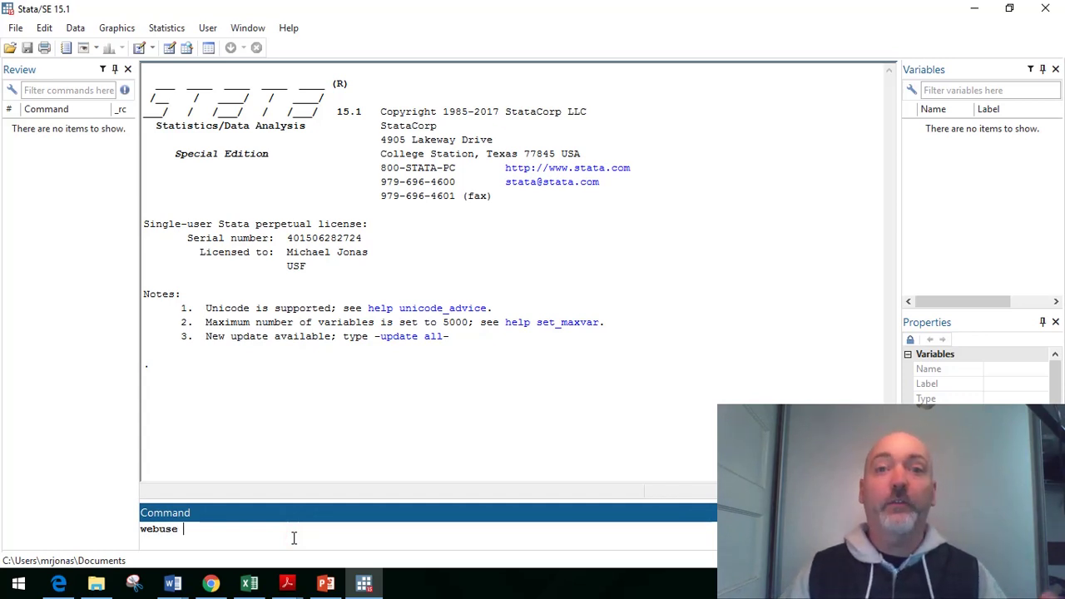
text( ps)
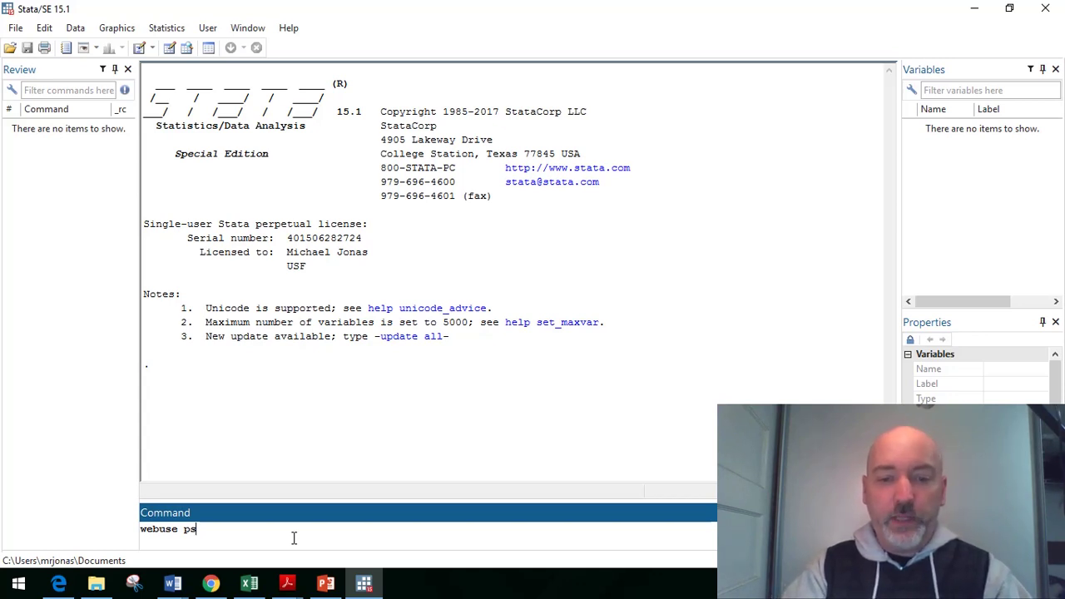
text(idex)
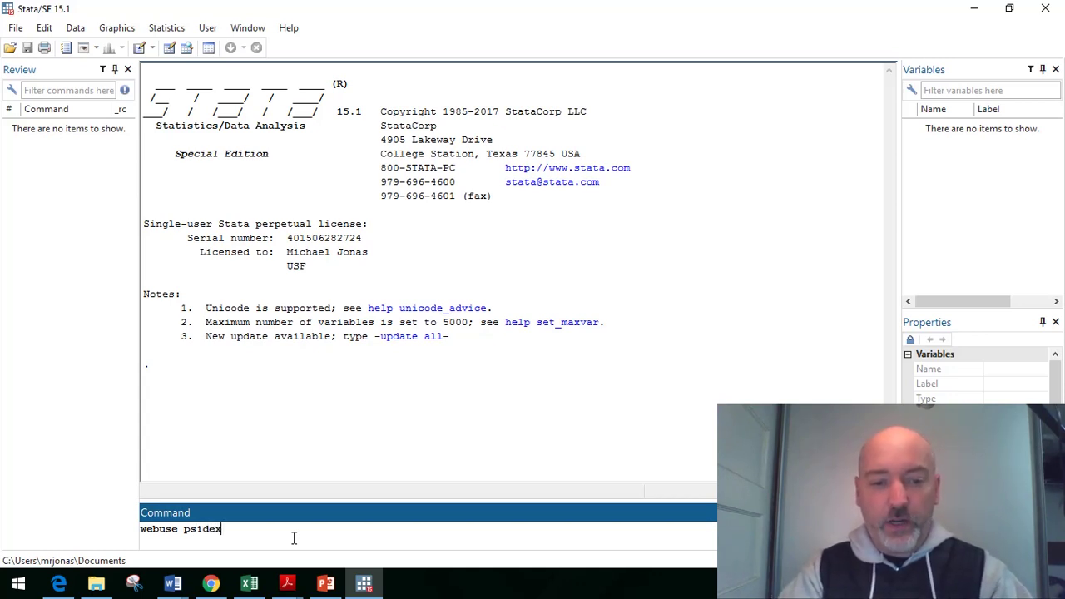
text(tract)
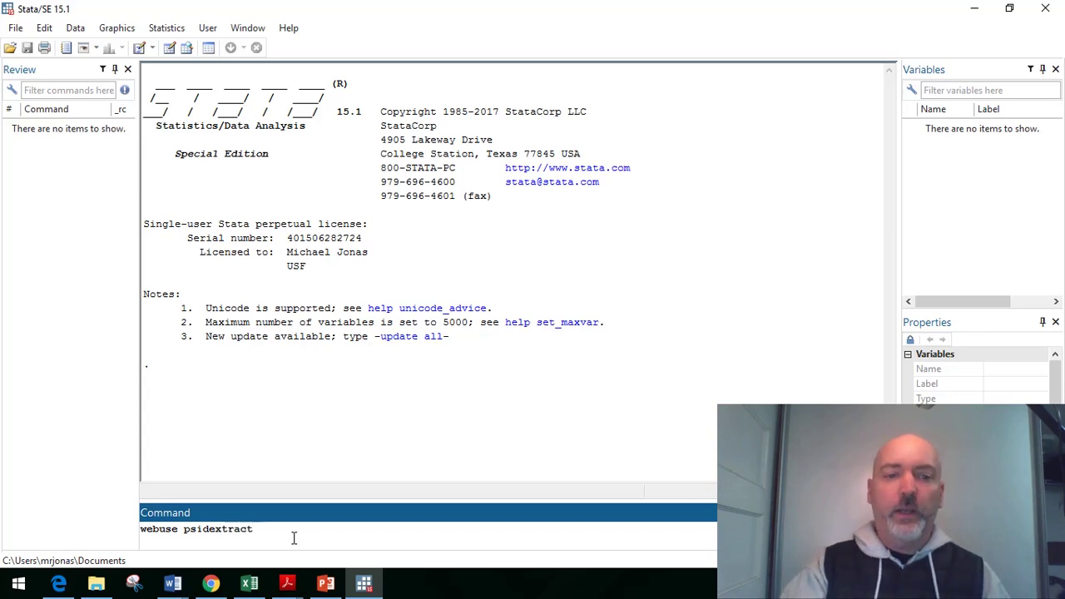
key(Return)
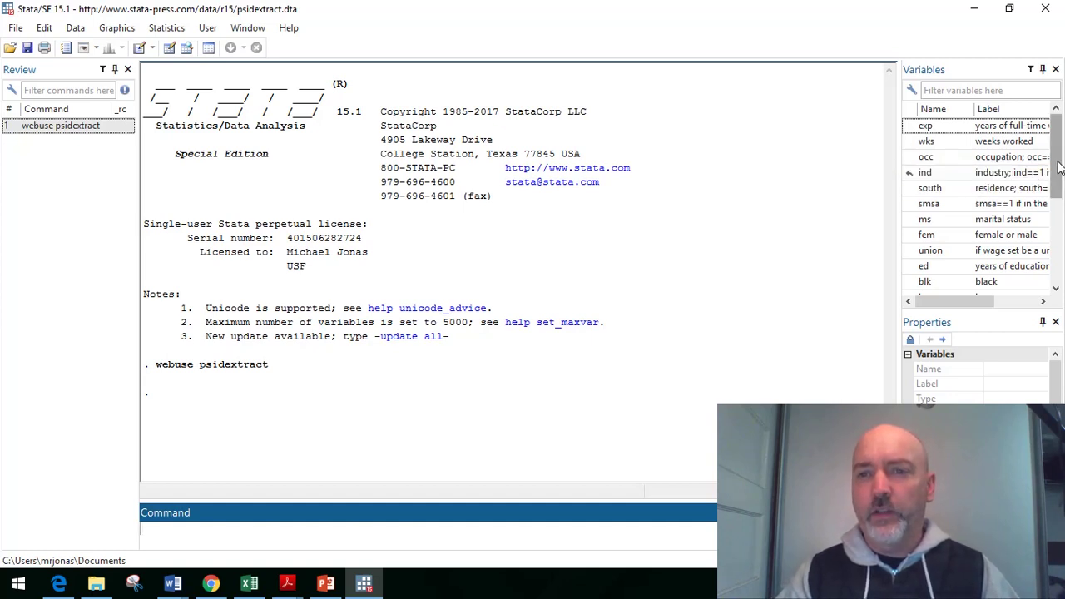
drag(1059, 166, 1058, 233)
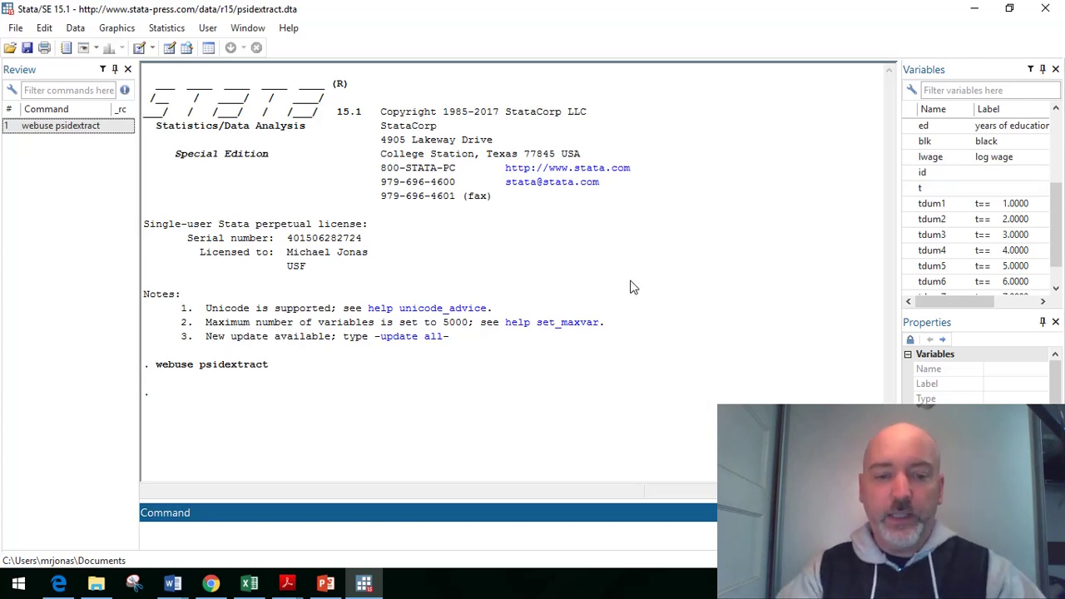
text(bro)
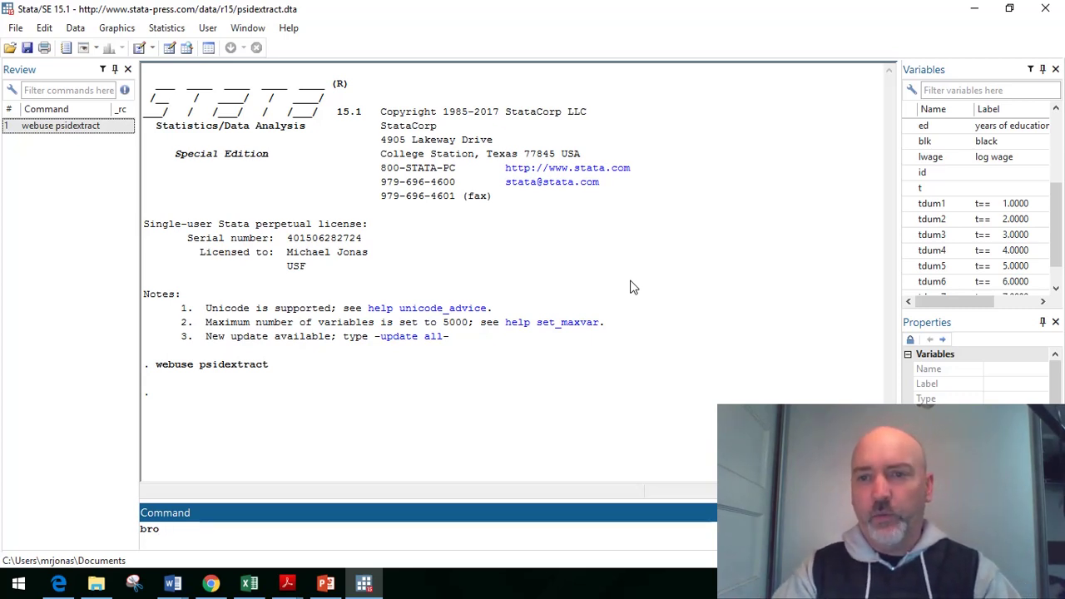
Browse the id and t variables in the Data Editor, then close it
text(id t)
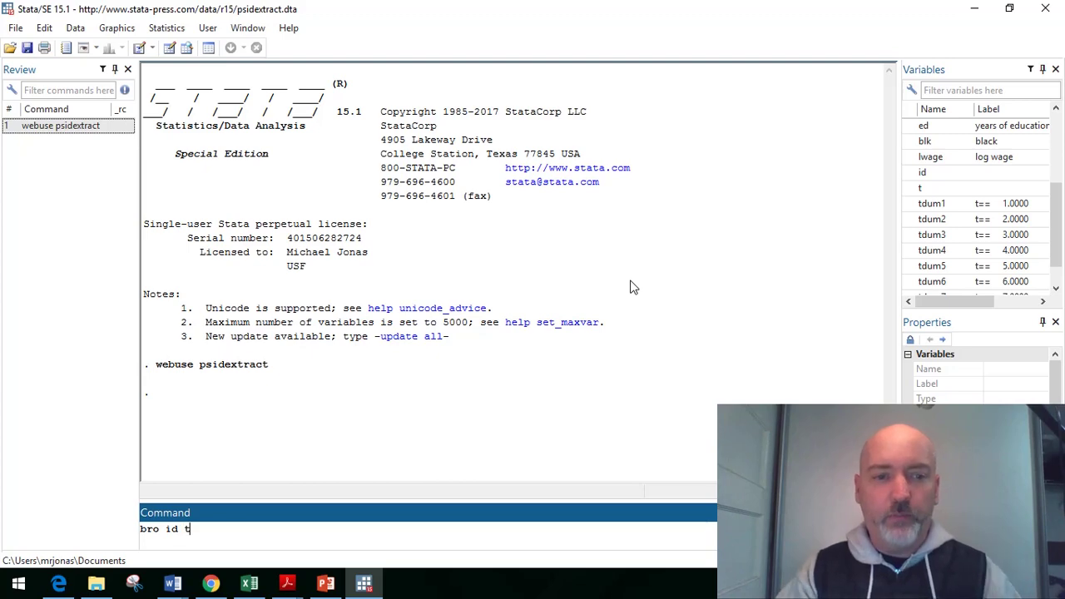
key(Return)
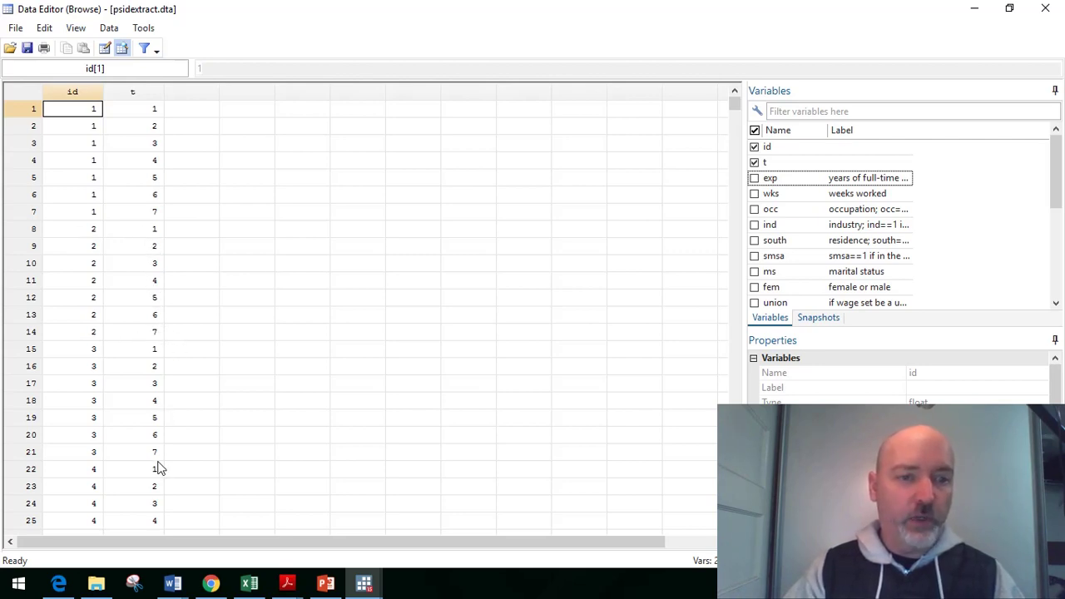
click(1046, 10)
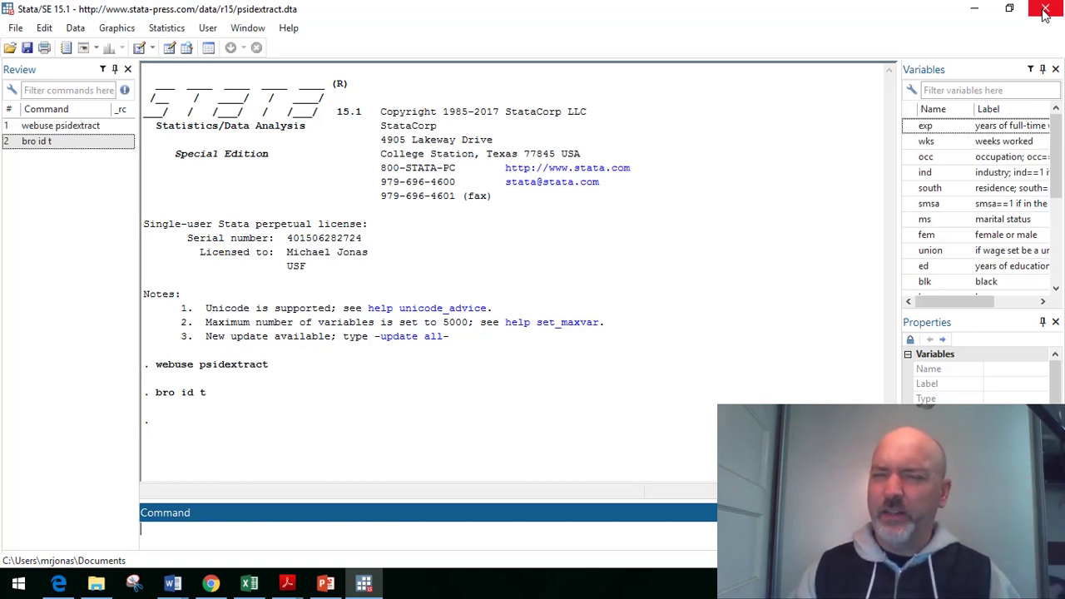
Declare the data a panel with tsset id t, with time running 1 to 7
text(tsset)
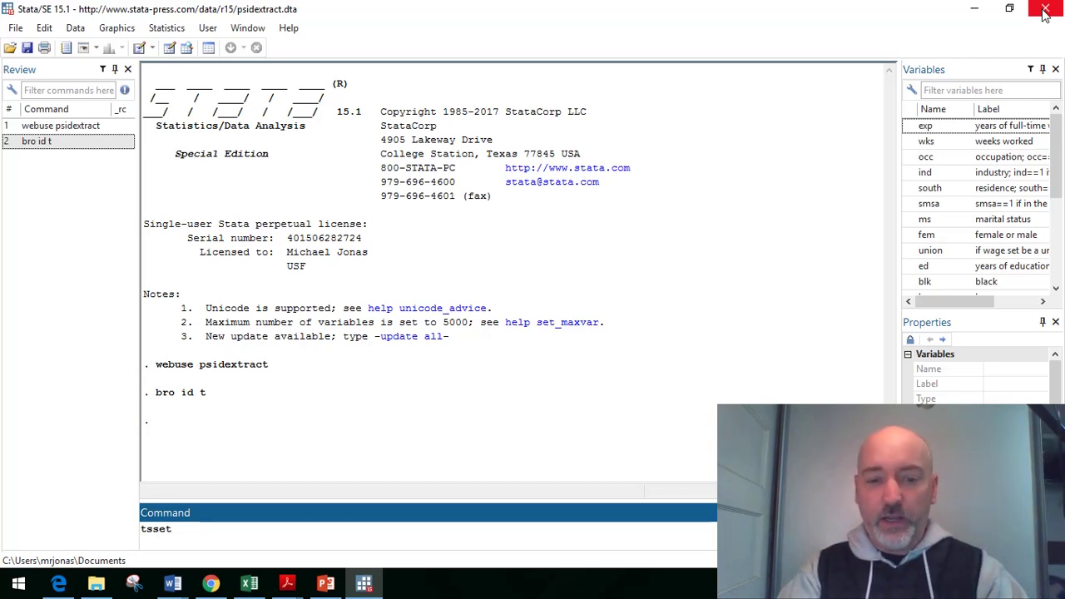
text( id)
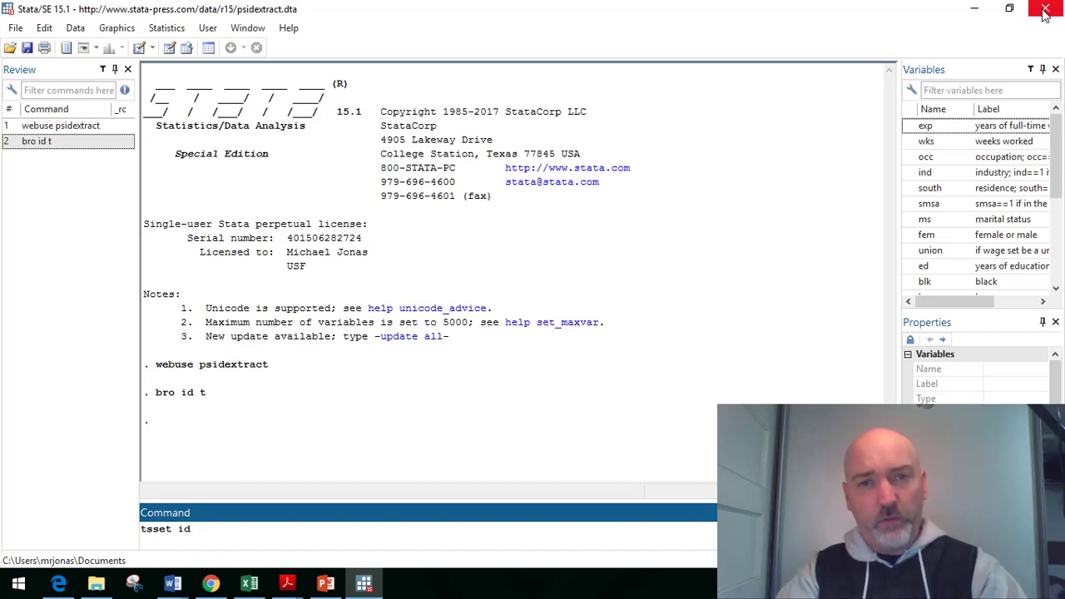
text( t)
key(Return)
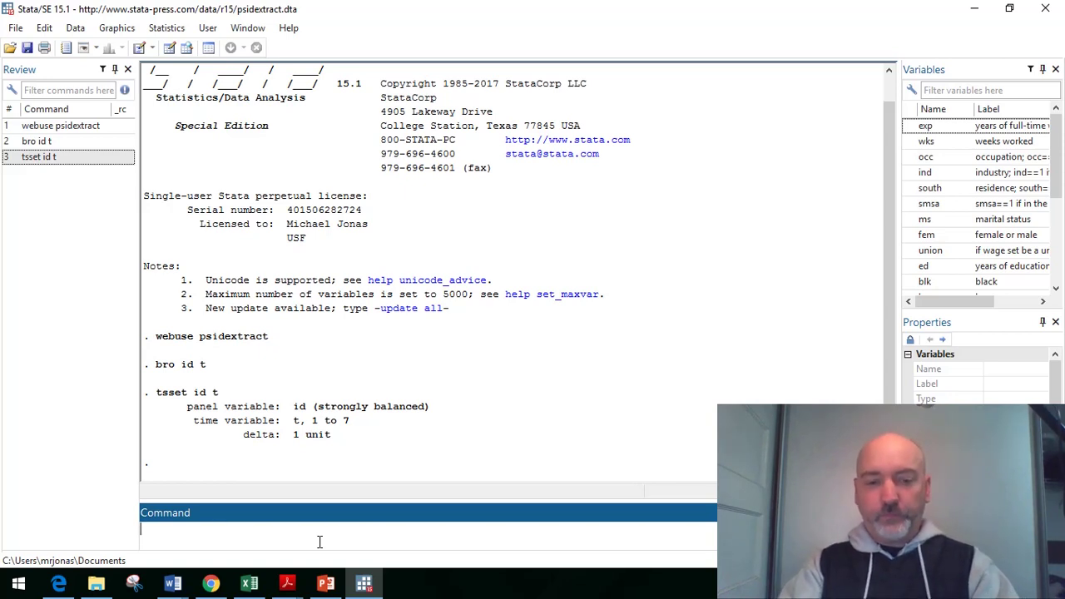
Run a pooled regression of lwage on wks and exp (4,165 observations, R-squared 0.0481)
text(reg )
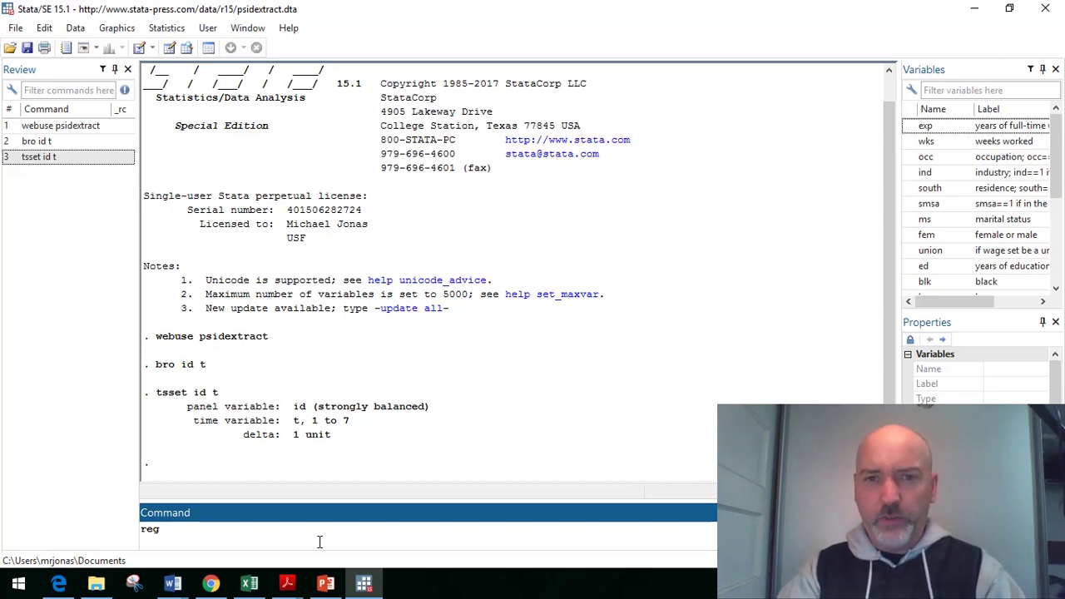
text(lwage)
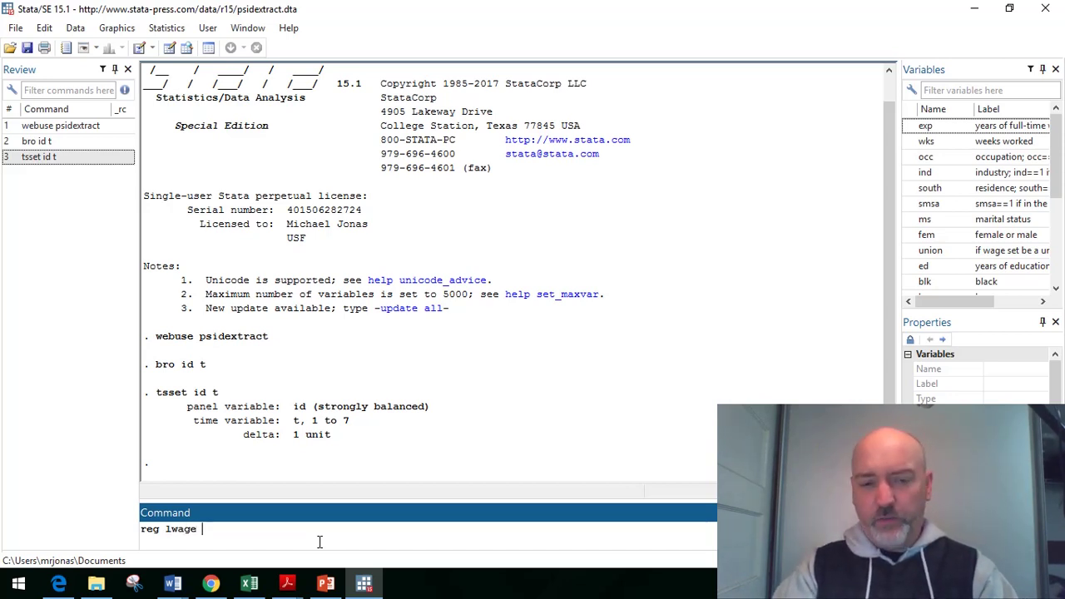
text( wks)
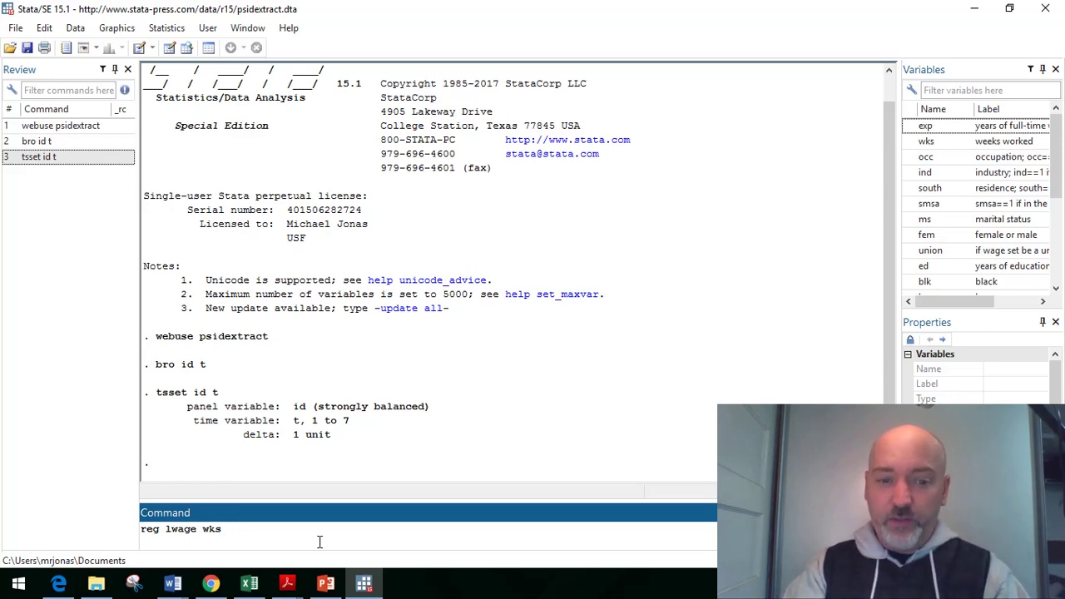
text(exp)
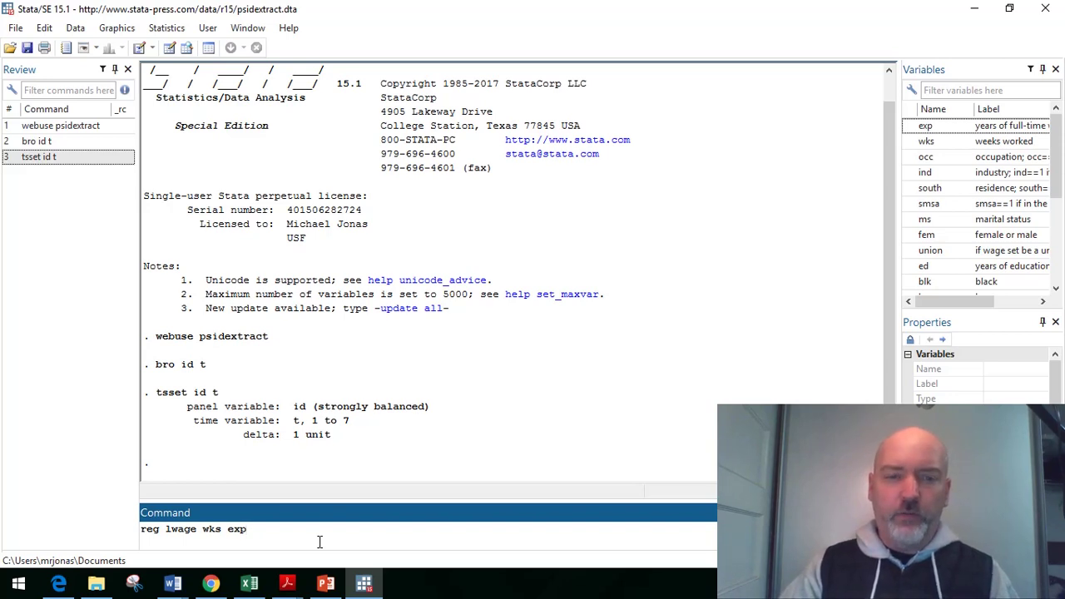
key(Return)
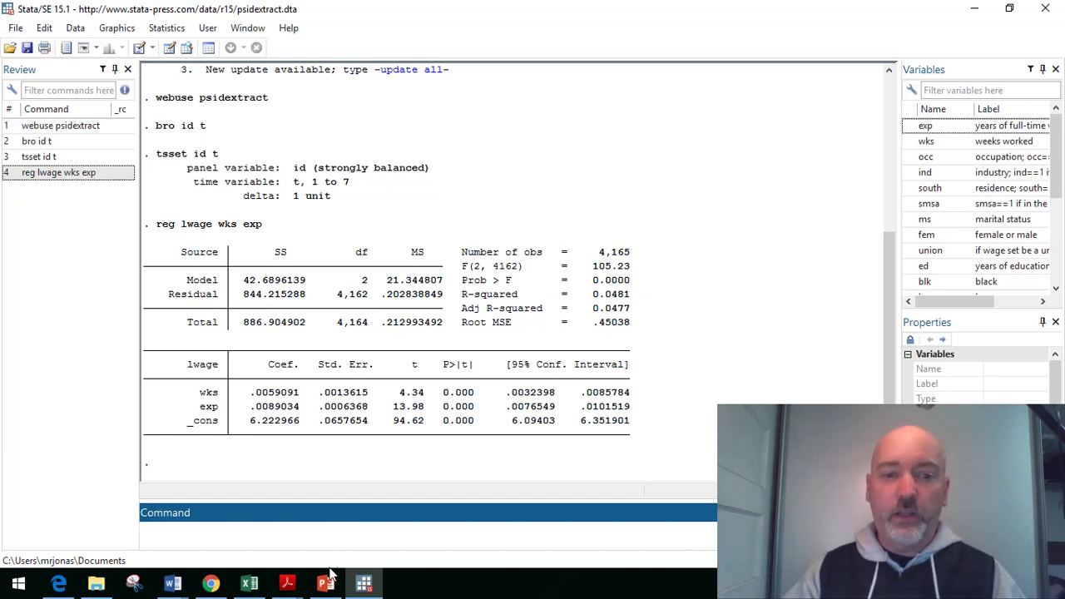
mouse_move(329, 586)
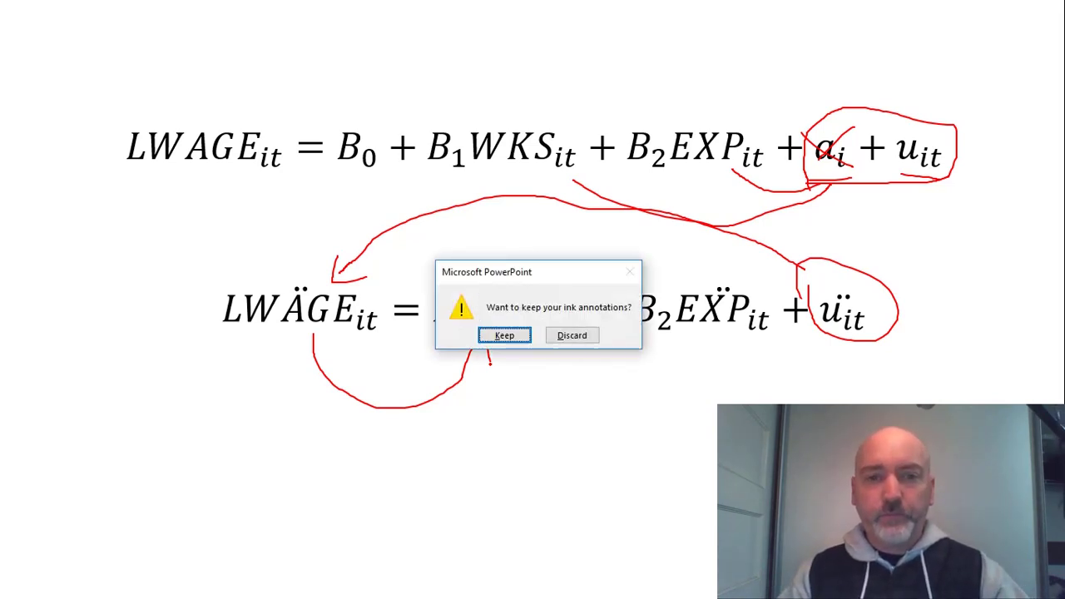
Discard the slide show's ink annotations and return to the Stata window
click(570, 340)
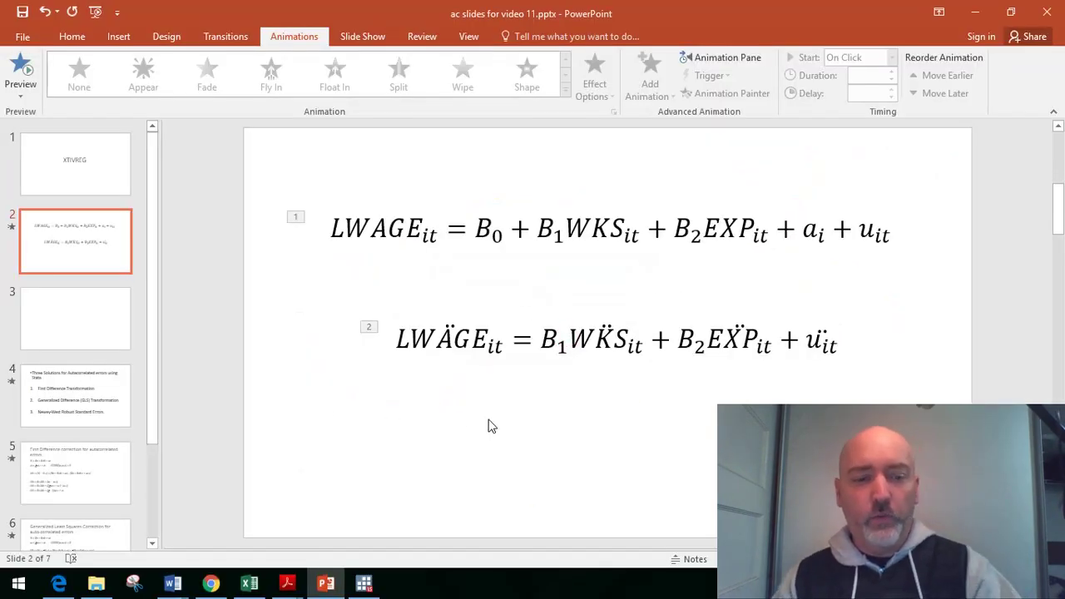
key(alt+Tab)
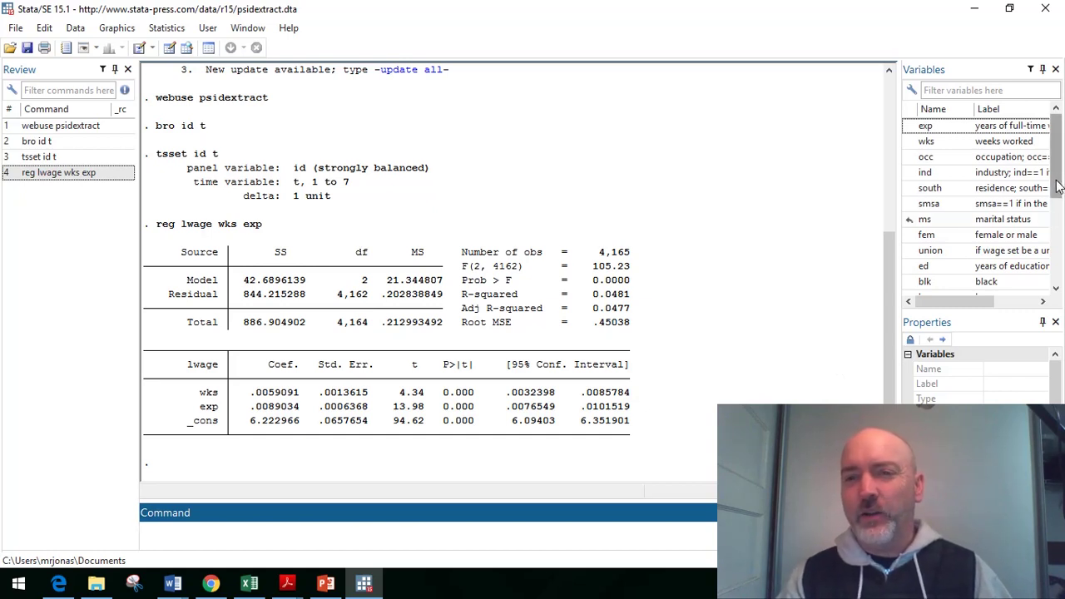
mouse_move(1059, 185)
mouse_down()
mouse_move(1061, 261)
mouse_move(1060, 182)
mouse_move(1059, 197)
mouse_up()
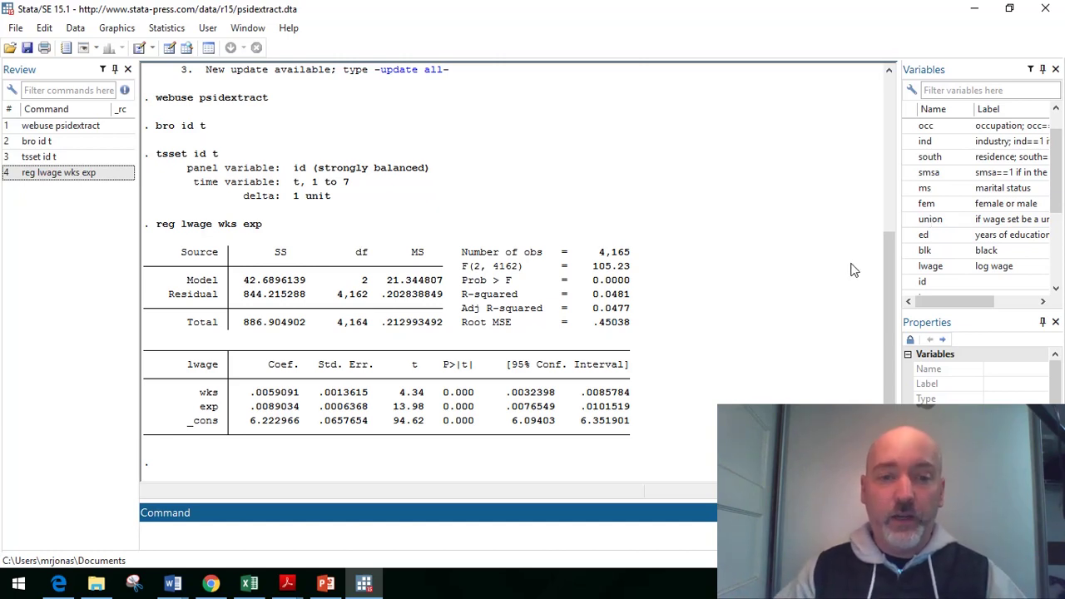
Run xtivreg lwage (wks=fem) exp,fe, instrumenting wks with fem
text(xtivreg)
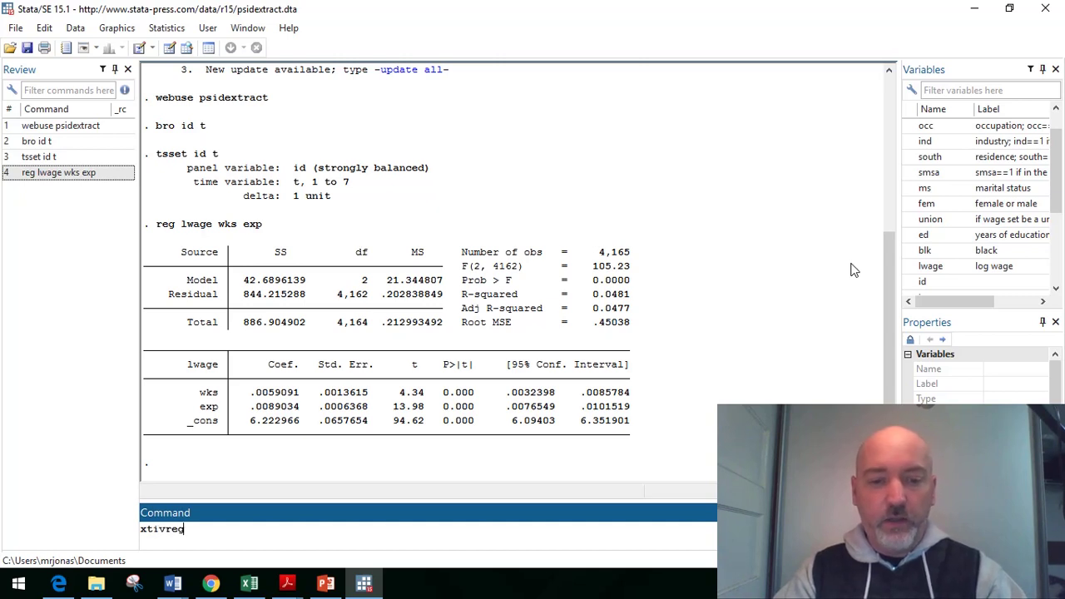
text( lw)
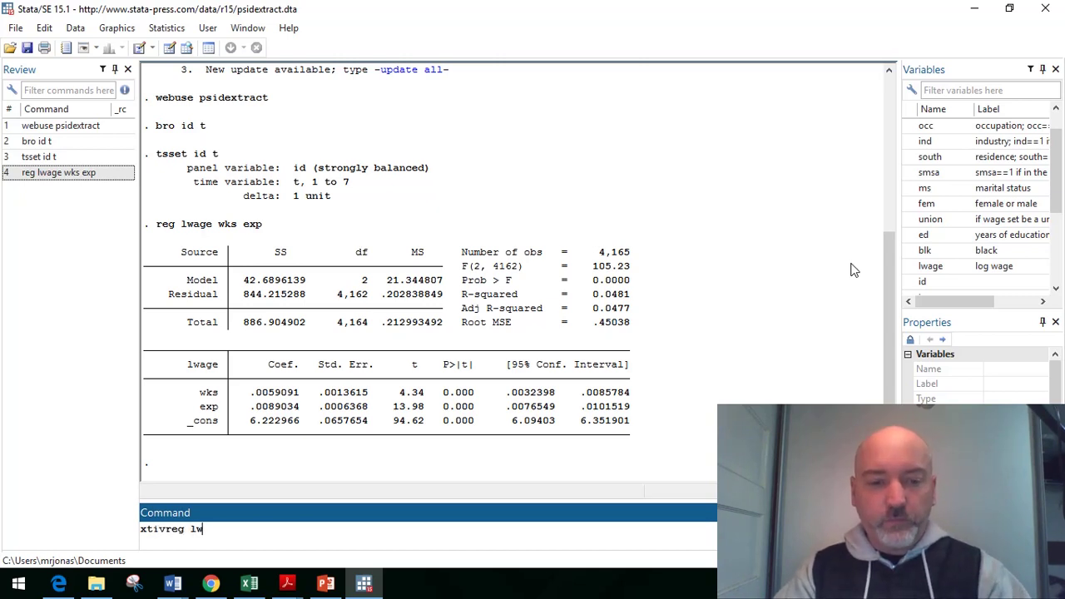
text(age ()
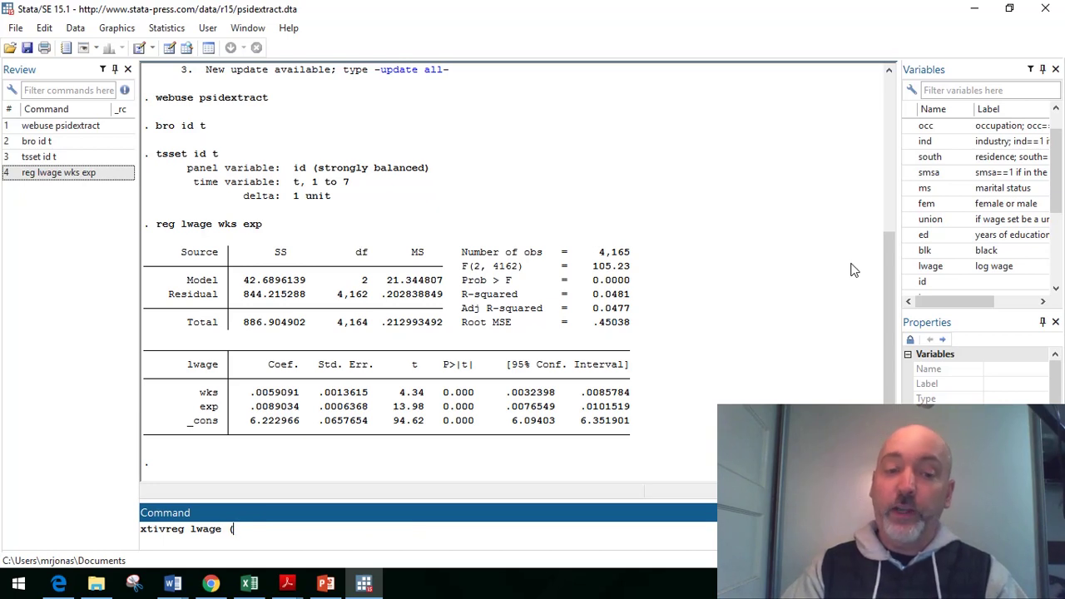
text(wks=)
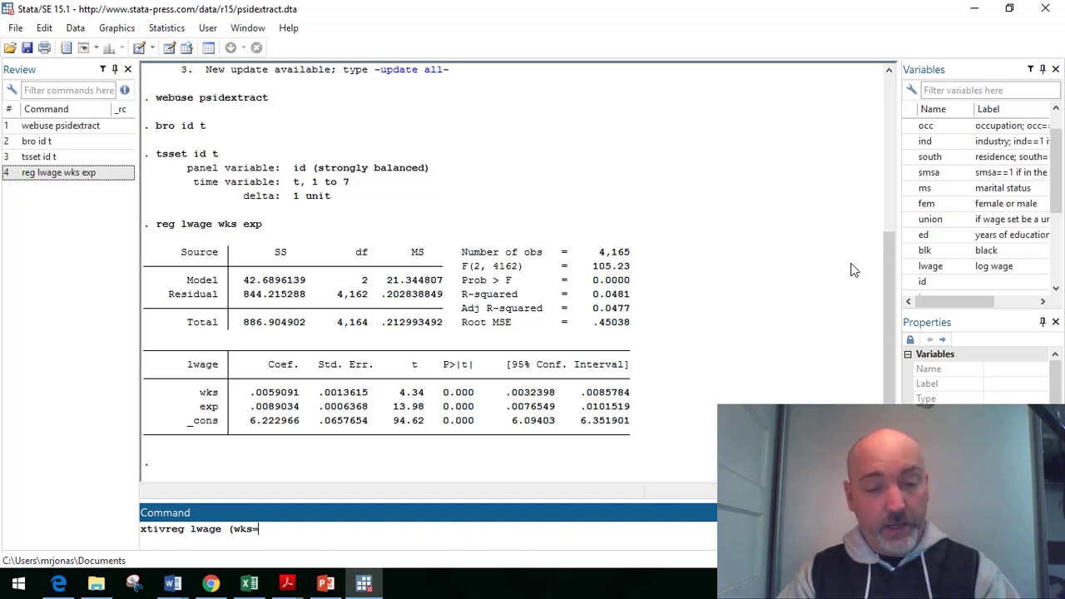
text(fem)
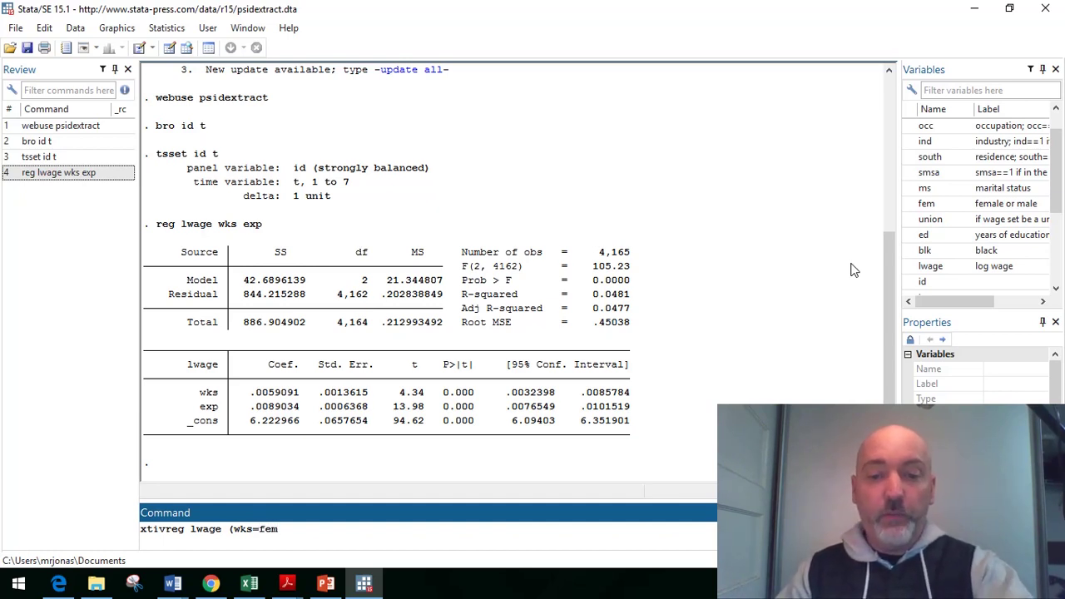
text() e)
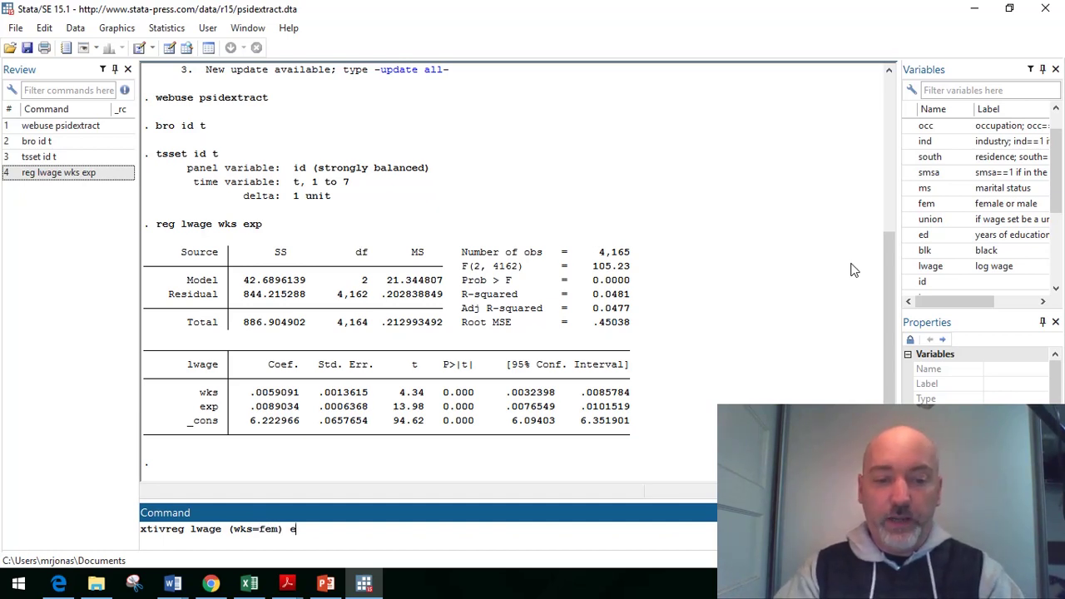
text(xp,fe)
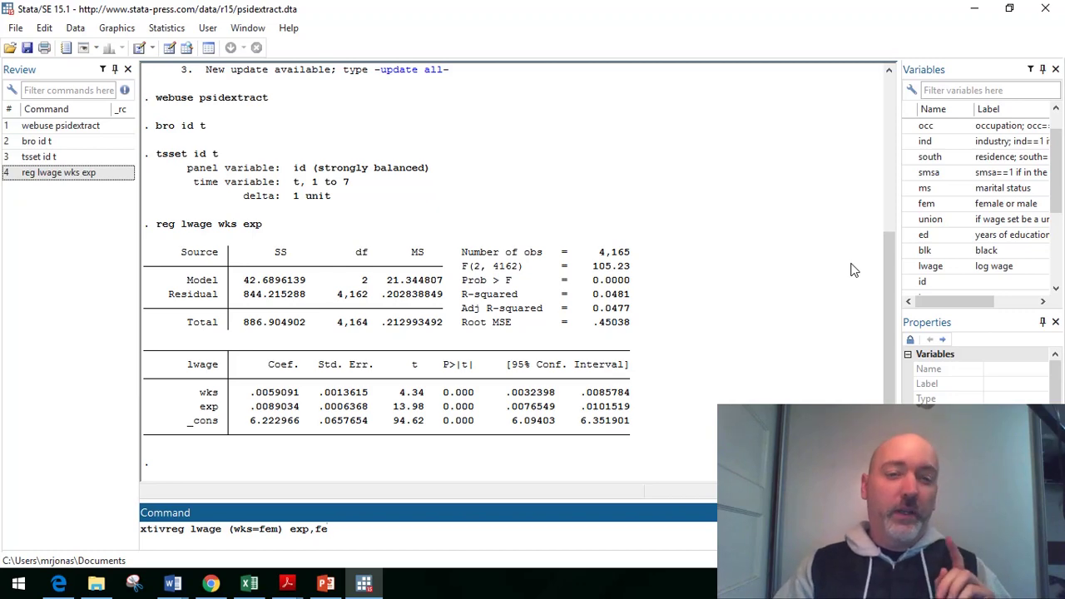
key(Return)
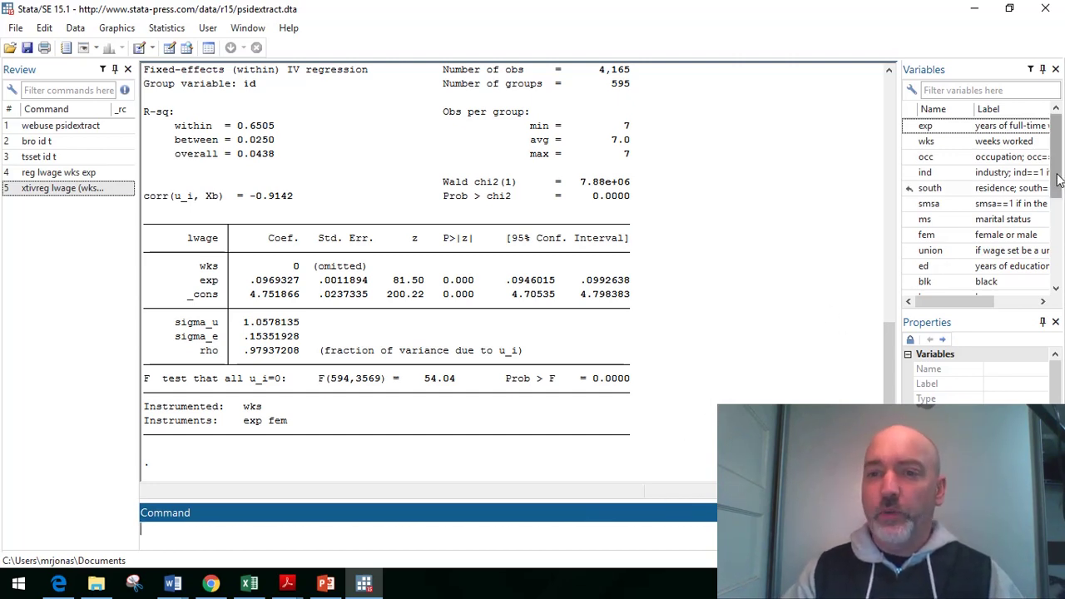
mouse_move(1058, 179)
mouse_down()
mouse_move(1055, 254)
mouse_move(1059, 169)
mouse_up()
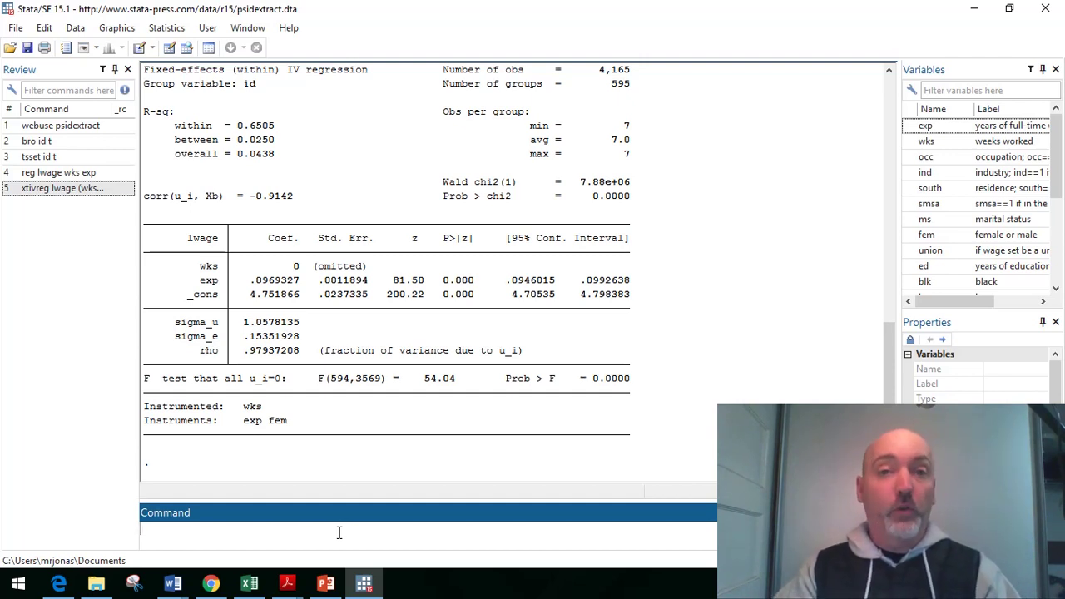
Regress wks on ms and exp, giving F(2, 4162) = 12.30 and ms coefficient .920
text(reg)
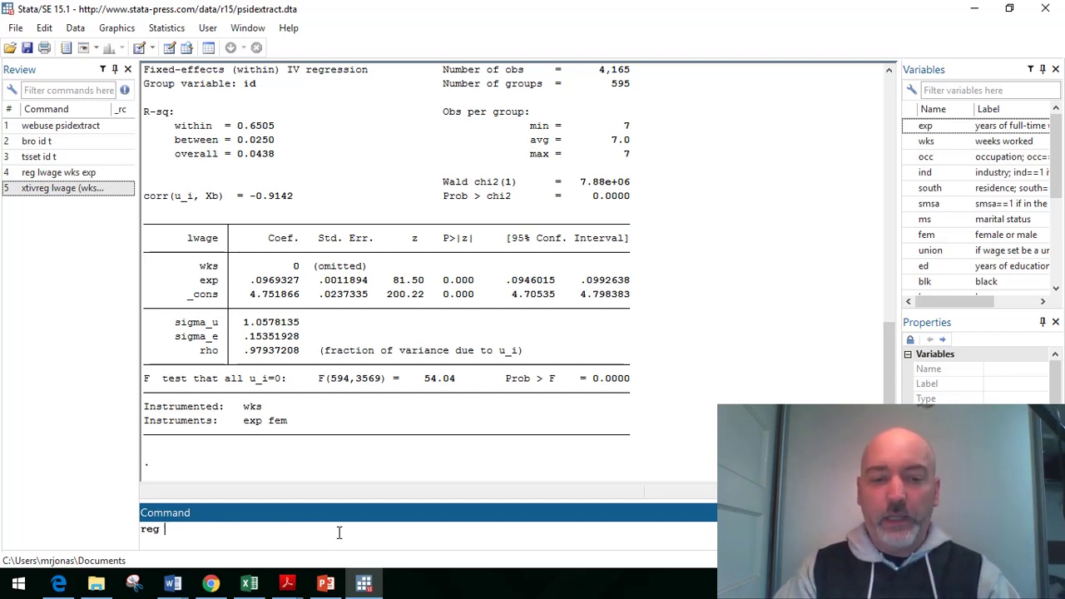
text( lw)
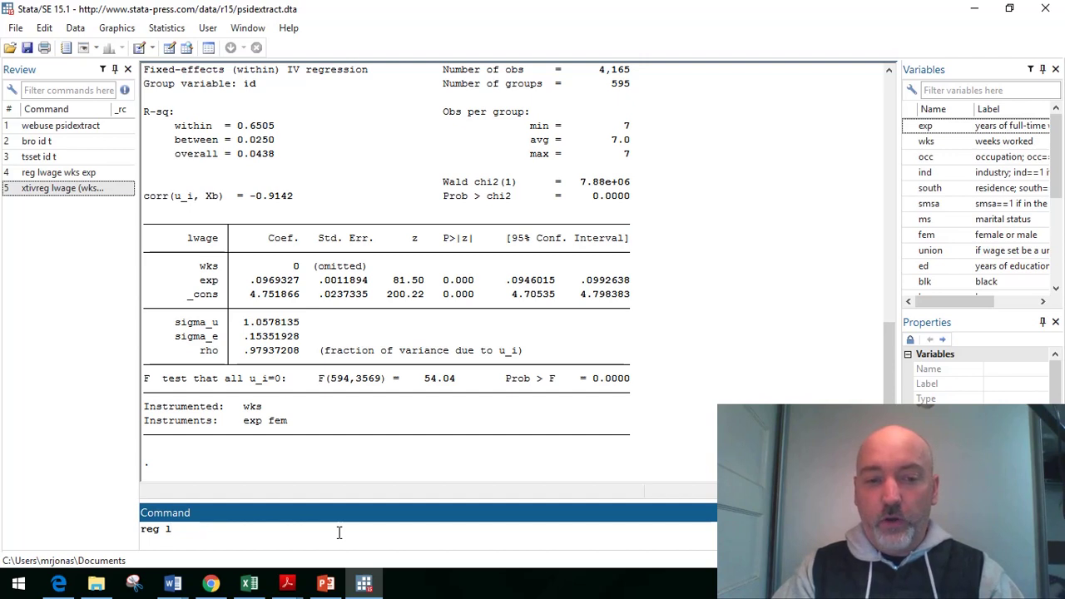
key(BackSpace)
key(BackSpace)
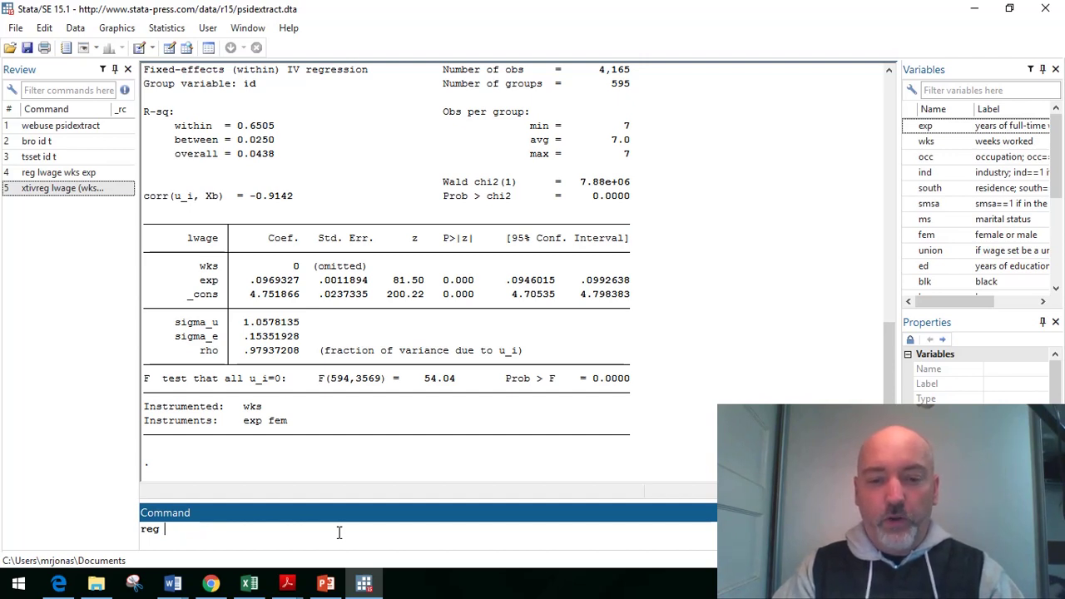
text(wks )
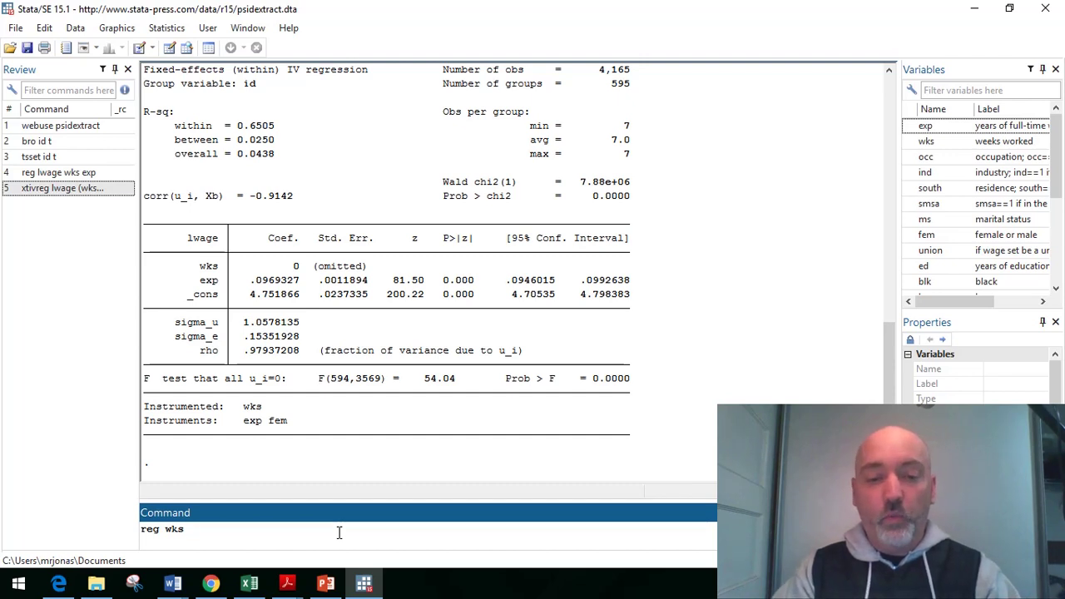
text(ms exp)
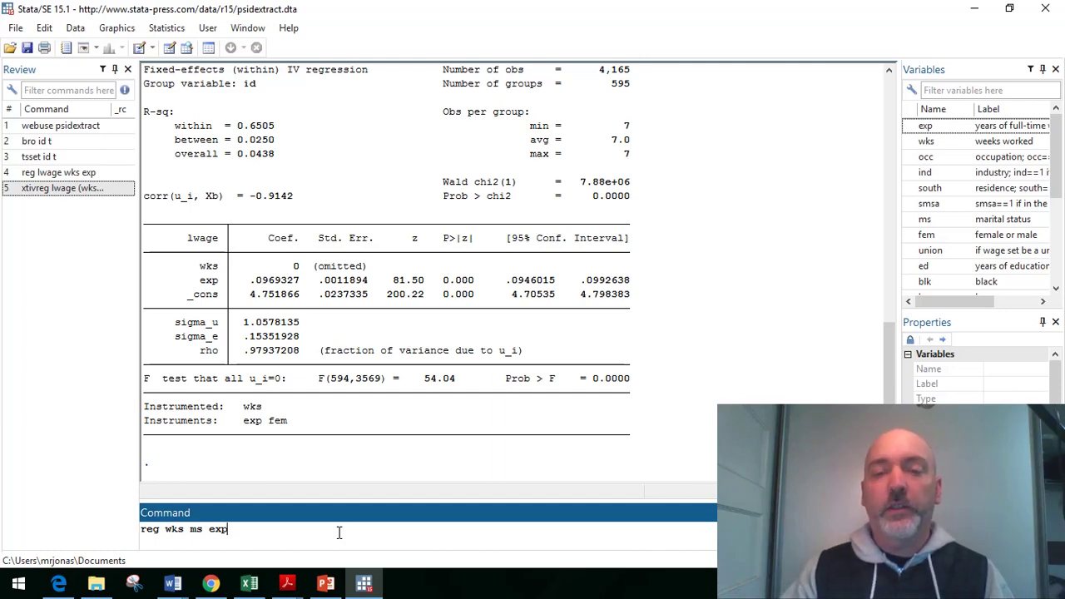
key(Return)
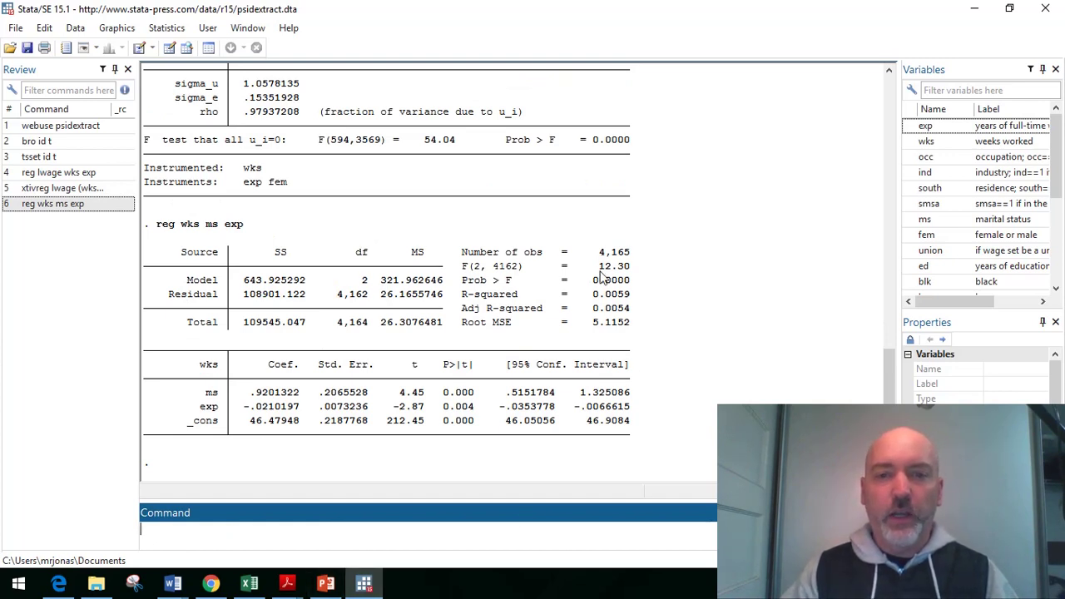
Highlight the F statistic 12.30 in the output and return to the Command box
drag(595, 265, 632, 275)
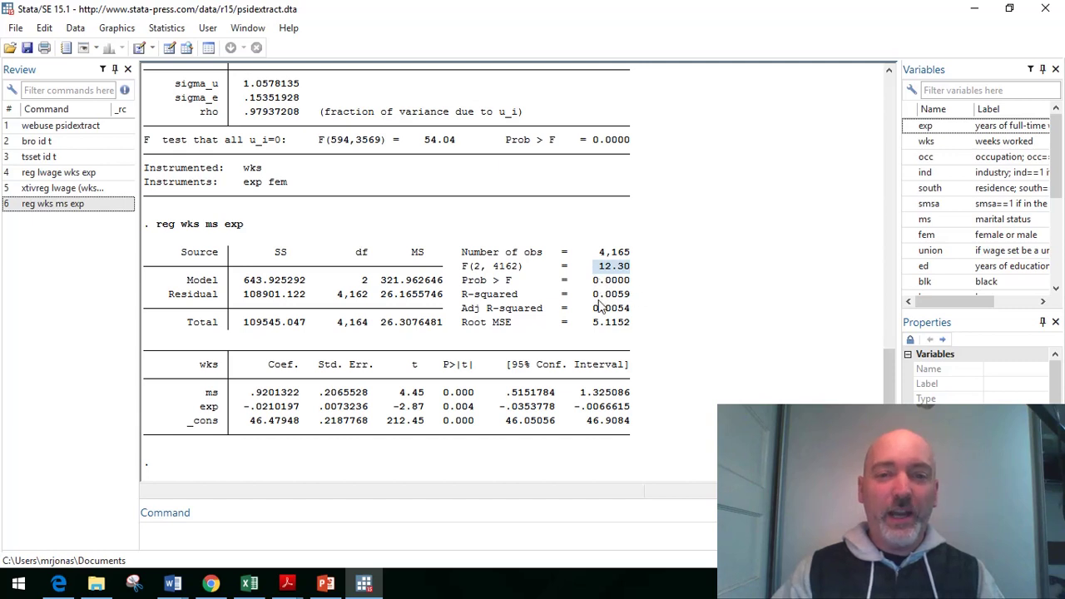
click(284, 533)
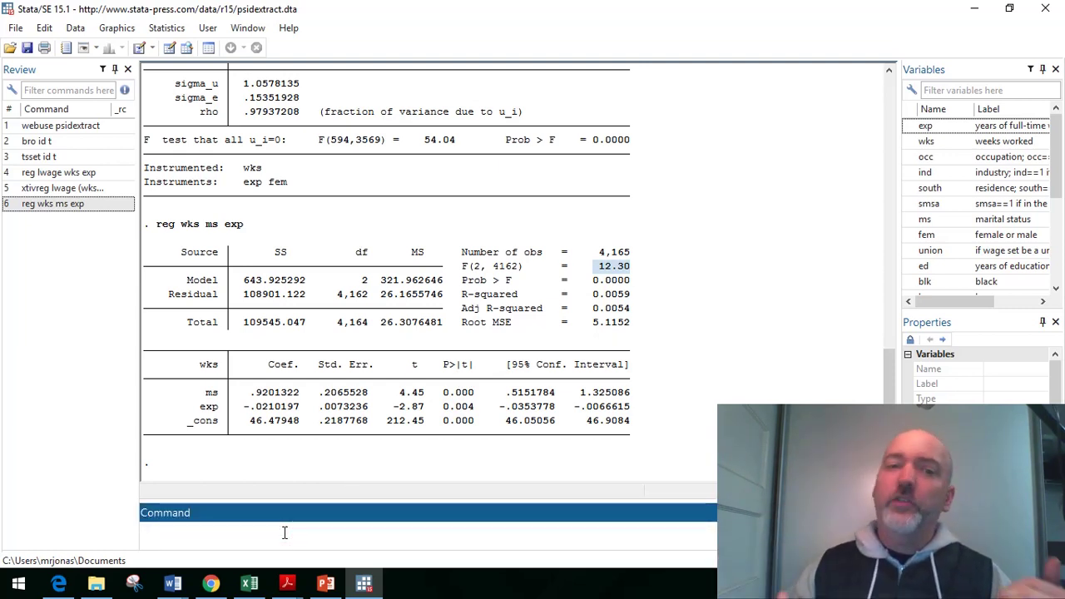
Change the xtivreg instrument from fem to ms, rerun, and highlight the wks coefficient -.120
key(Page_Up)
key(Page_Up)
key(Left)
key(Left)
key(BackSpace)
key(BackSpace)
key(BackSpace)
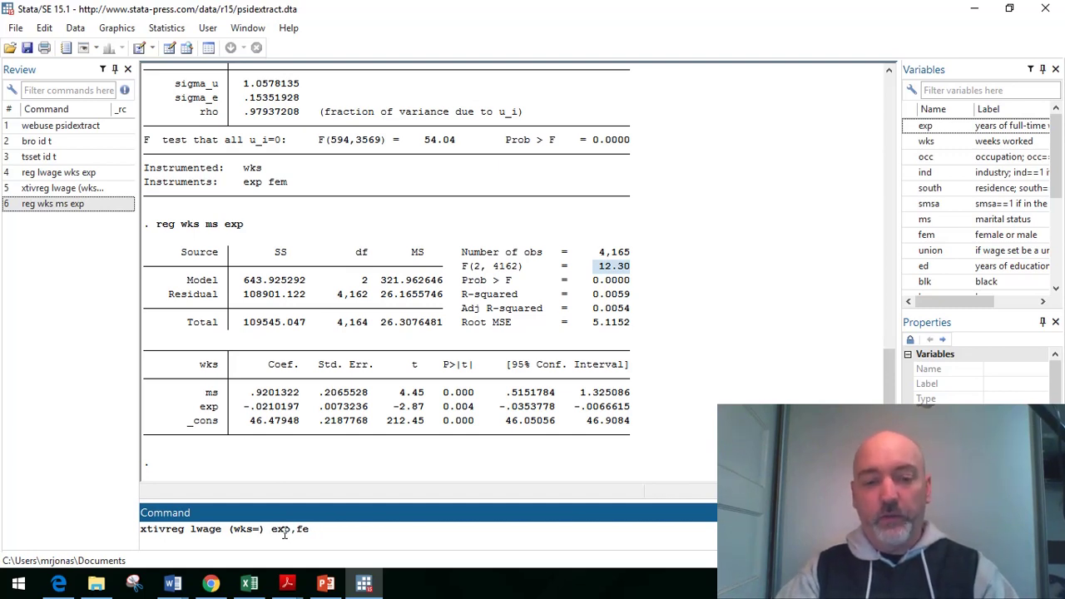
text(ms)
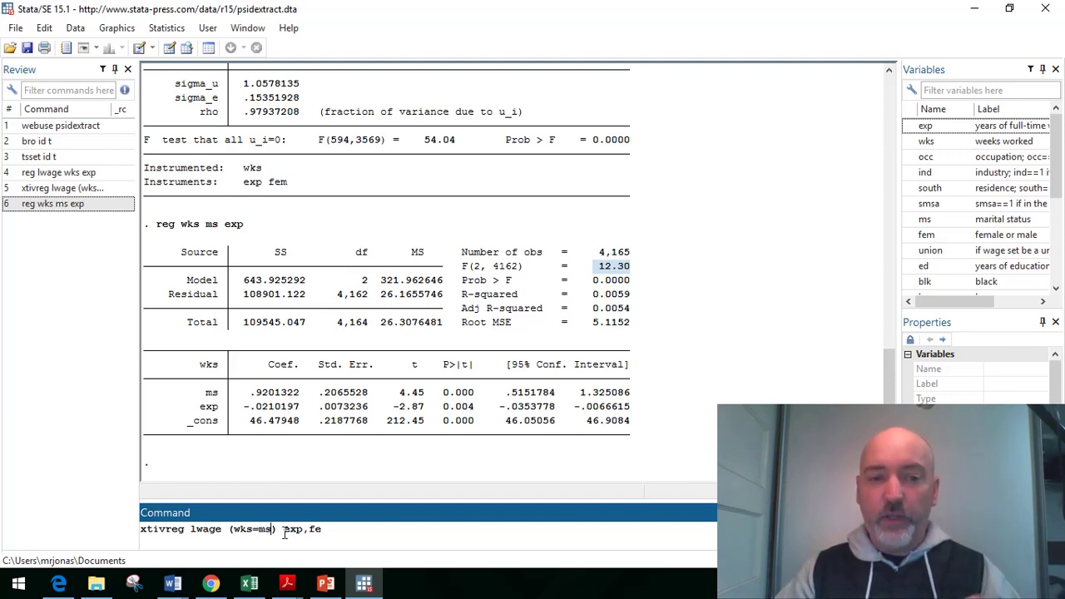
key(Return)
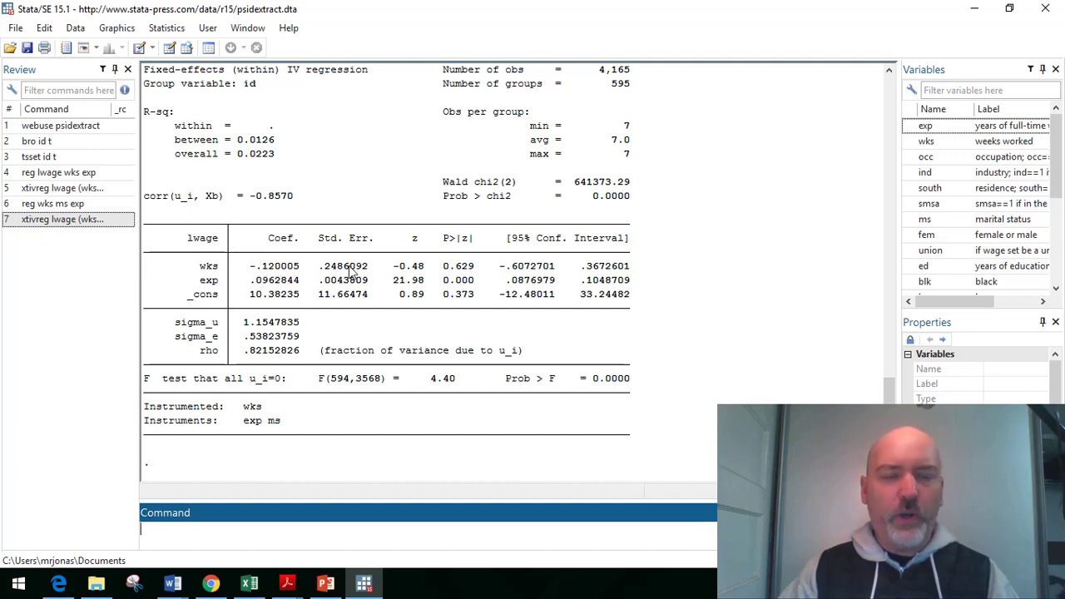
drag(299, 266, 250, 269)
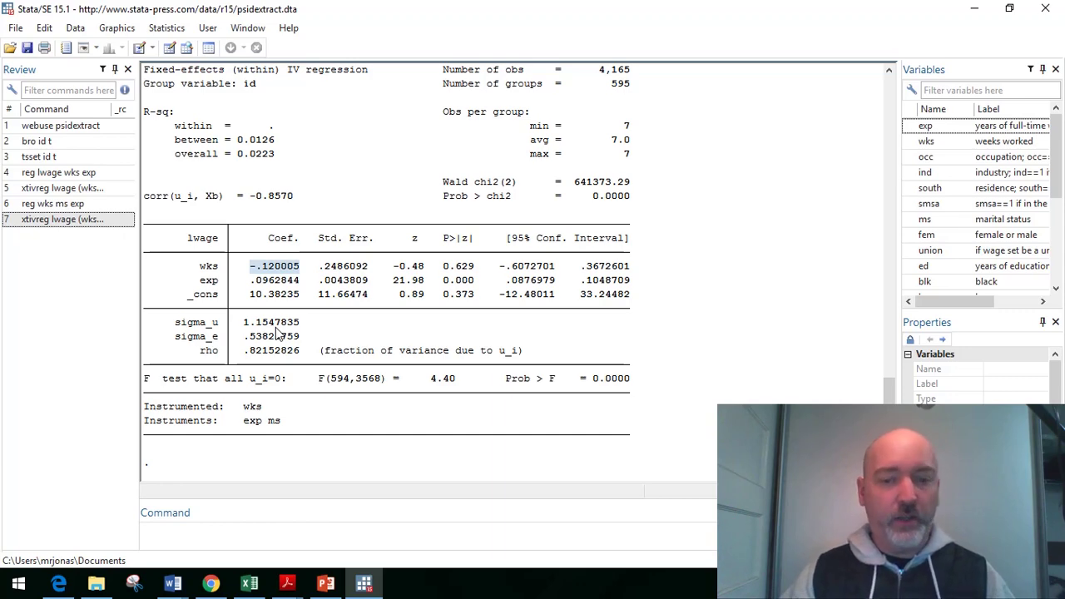
scroll(278, 333, up, 10)
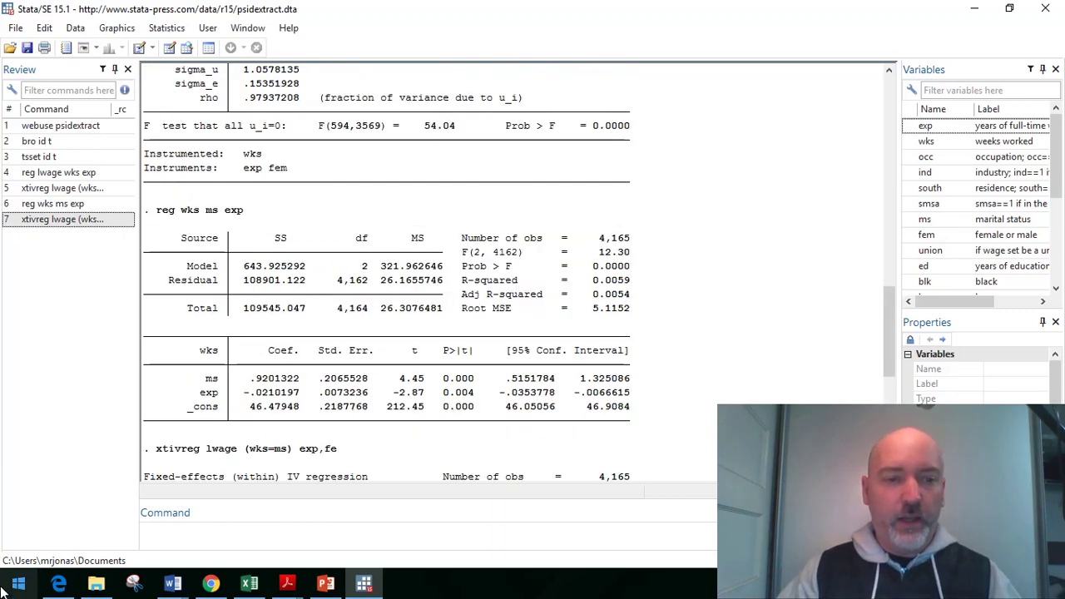
Run xtreg lwage wks exp,fe, giving wks .00114 and within R-squared 0.6508
click(163, 538)
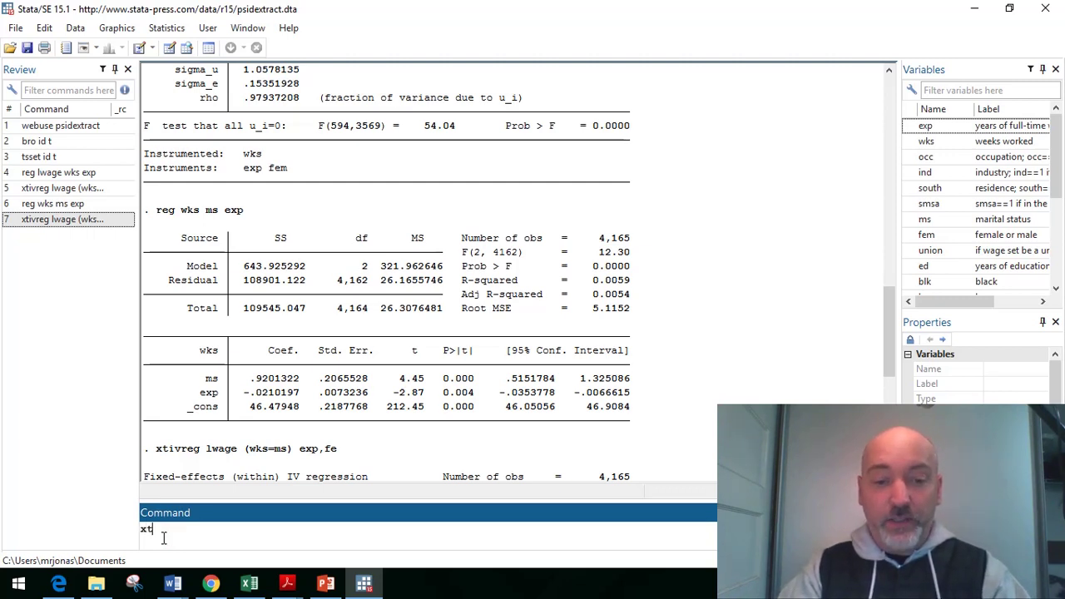
text(xtreg )
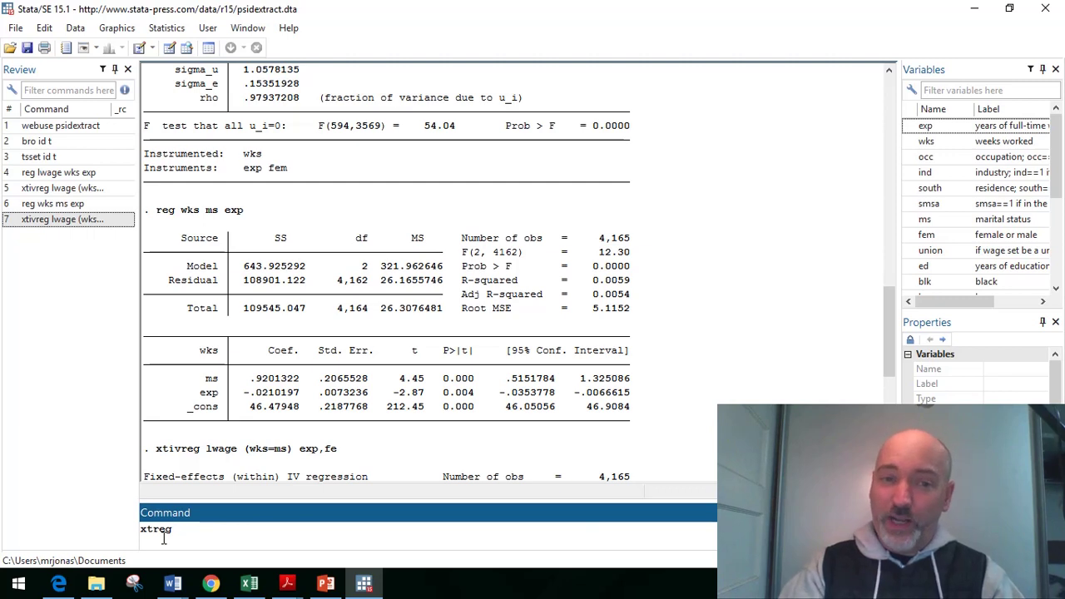
text(lwage wks exp)
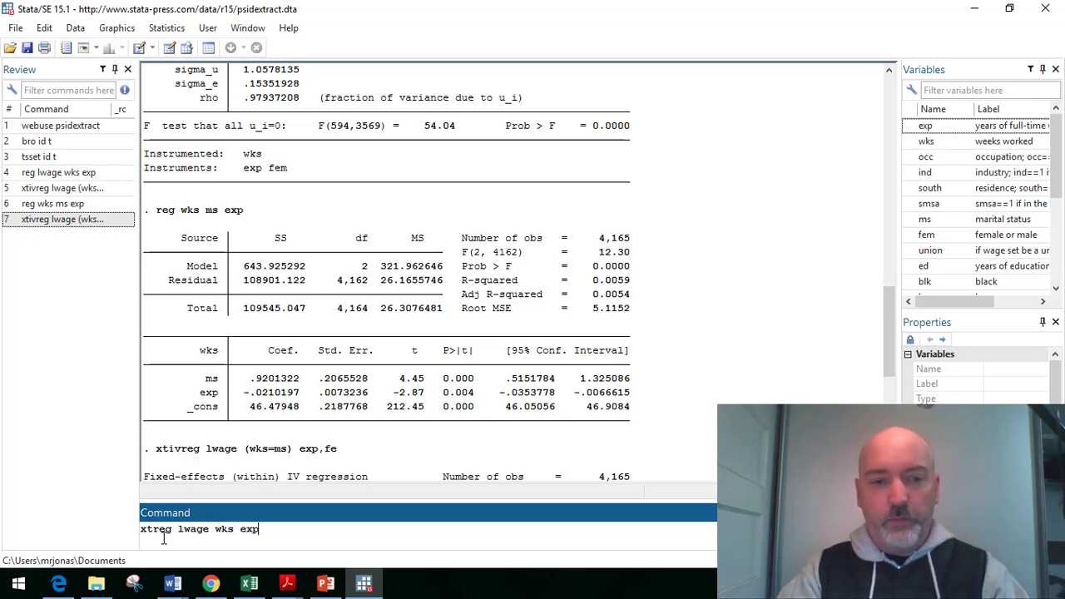
text(,fe)
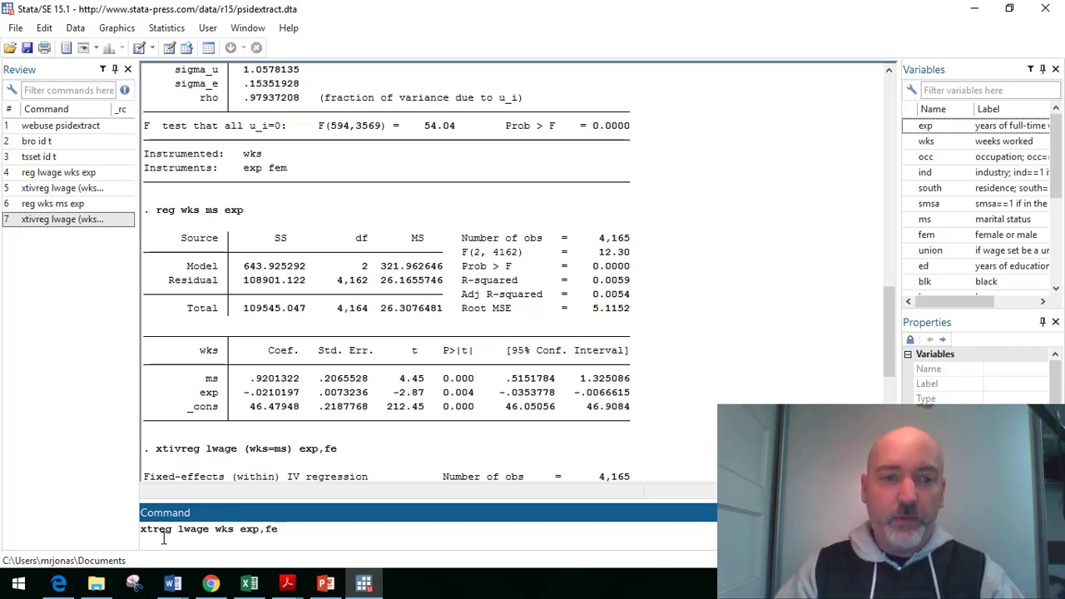
key(Return)
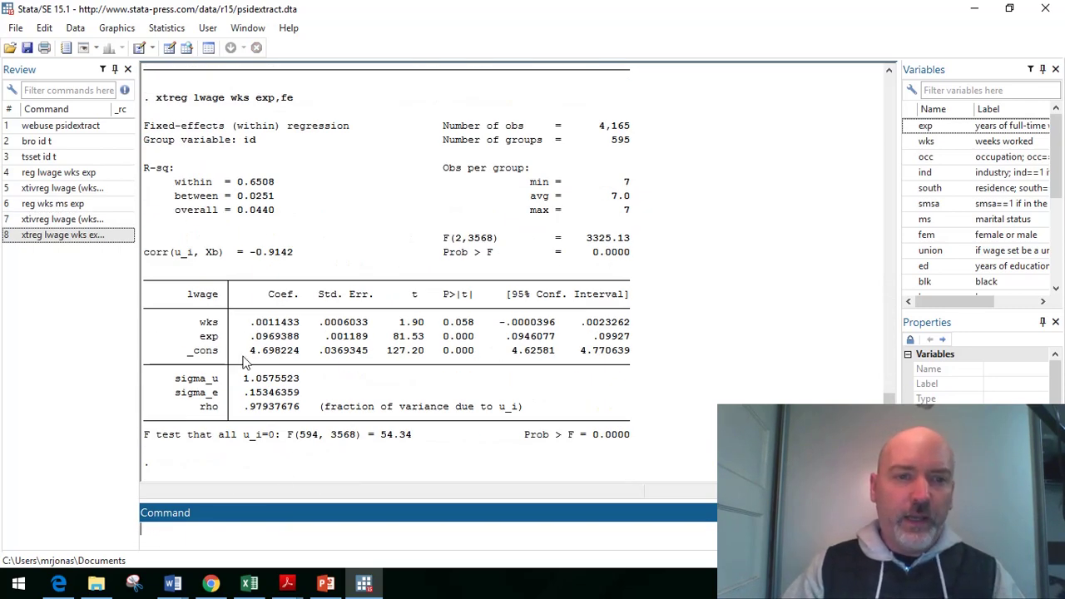
double_click(258, 323)
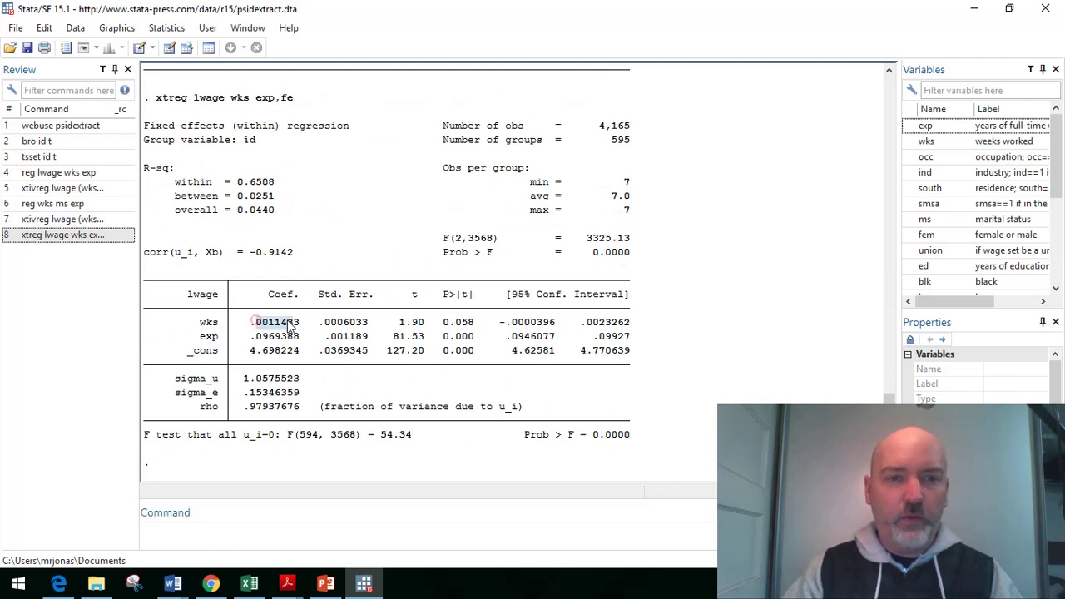
drag(444, 322, 475, 324)
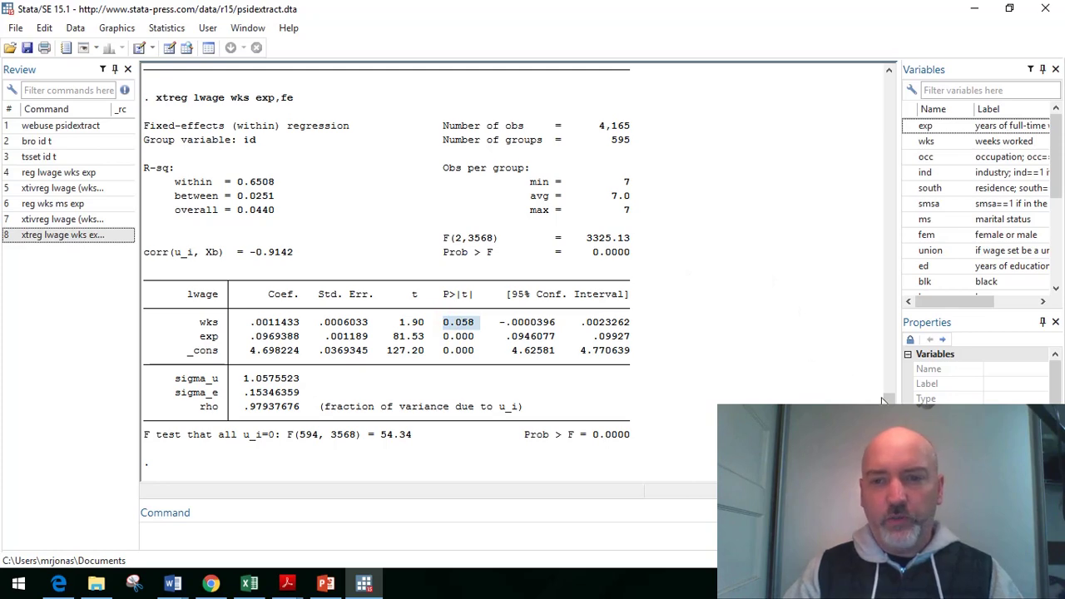
drag(887, 400, 882, 341)
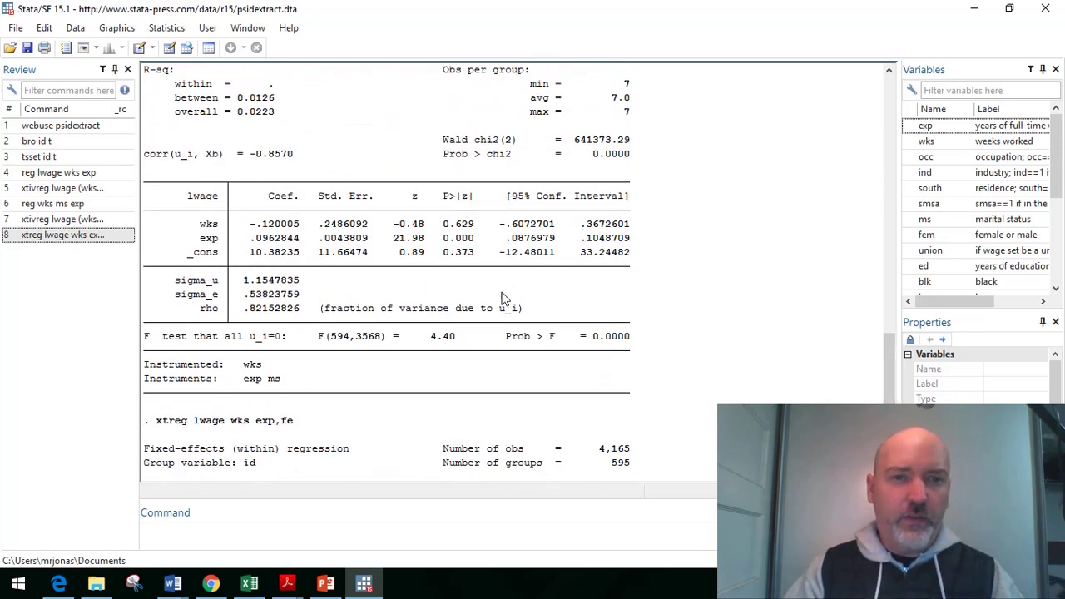
drag(250, 223, 293, 233)
drag(443, 223, 472, 231)
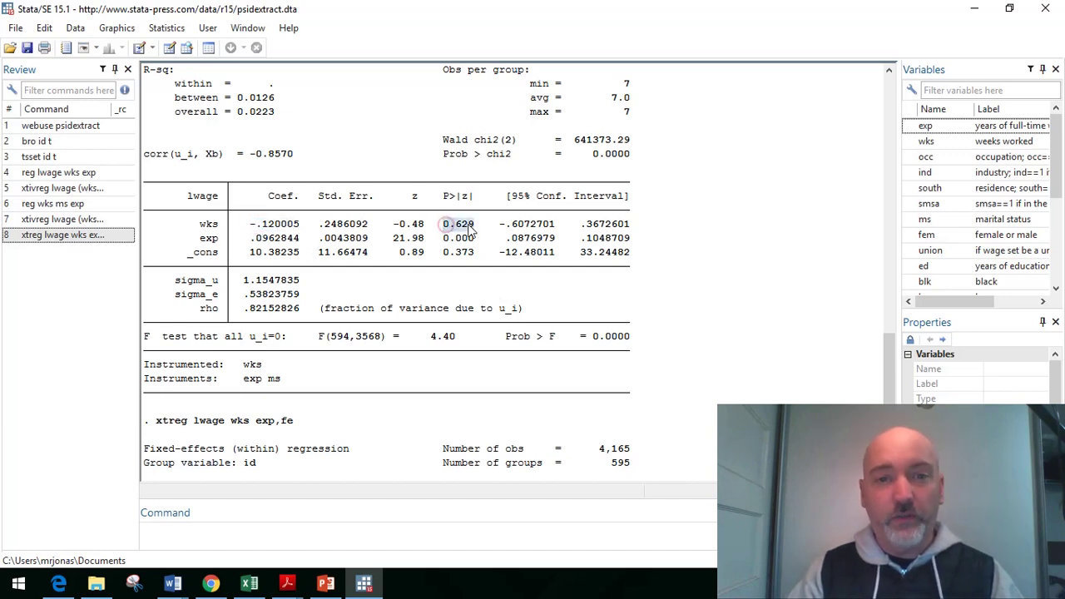
click(366, 225)
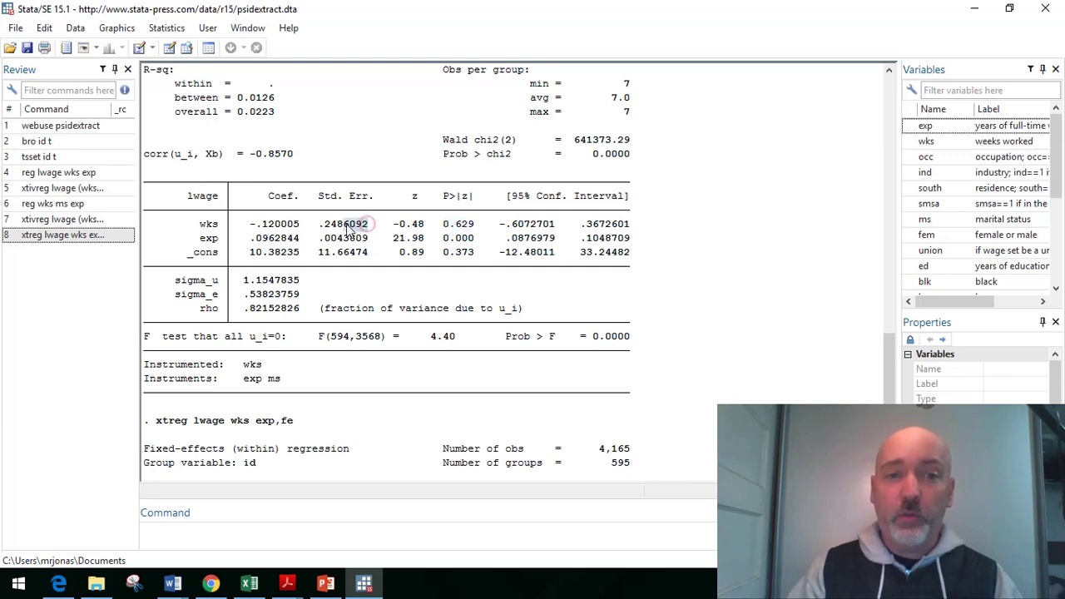
drag(348, 229, 323, 230)
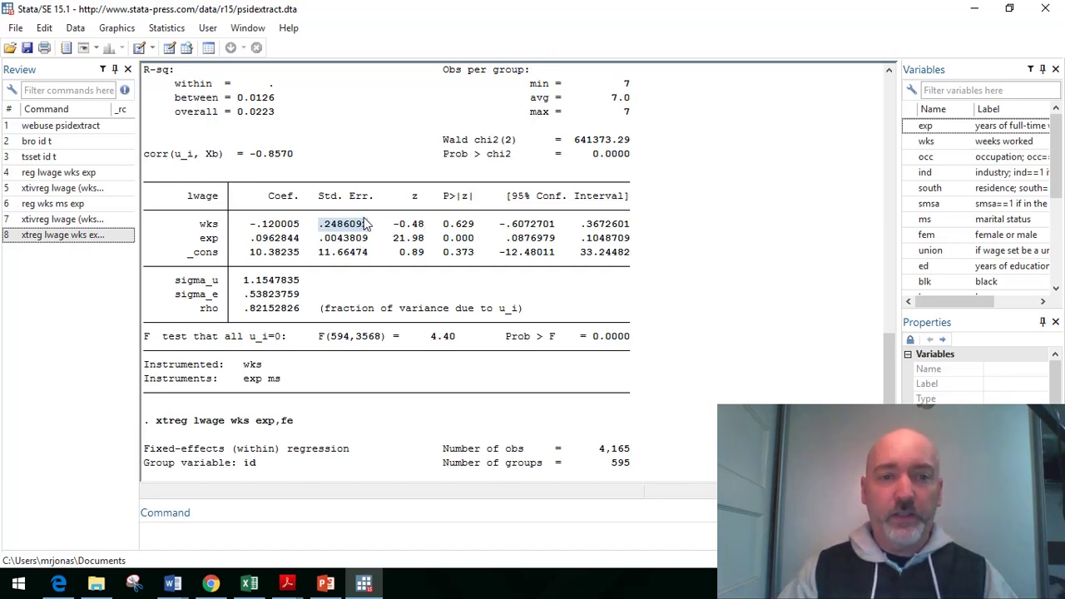
drag(301, 223, 255, 227)
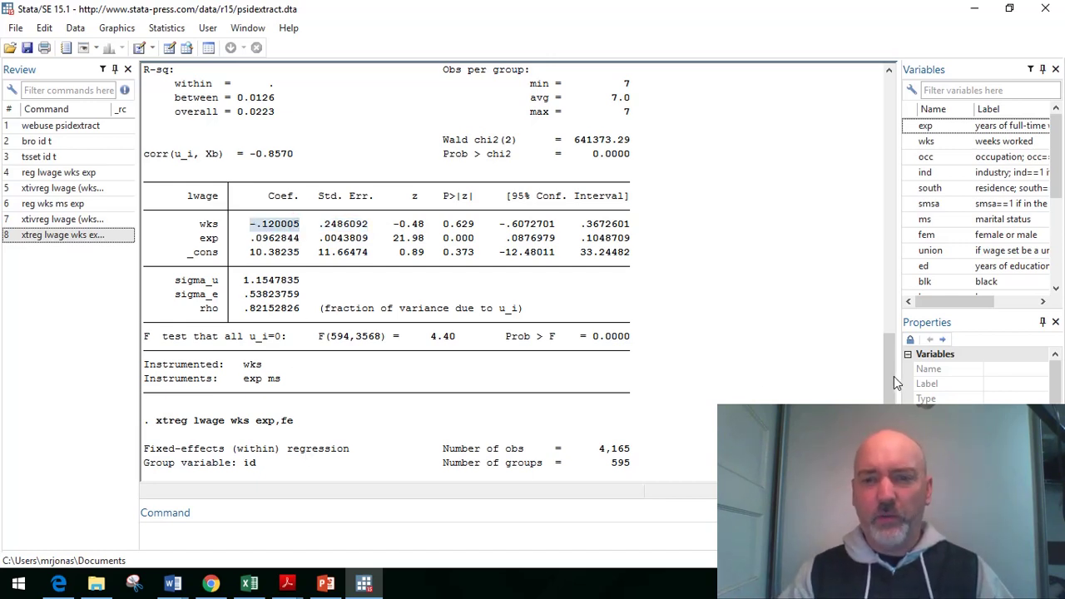
drag(890, 378, 870, 366)
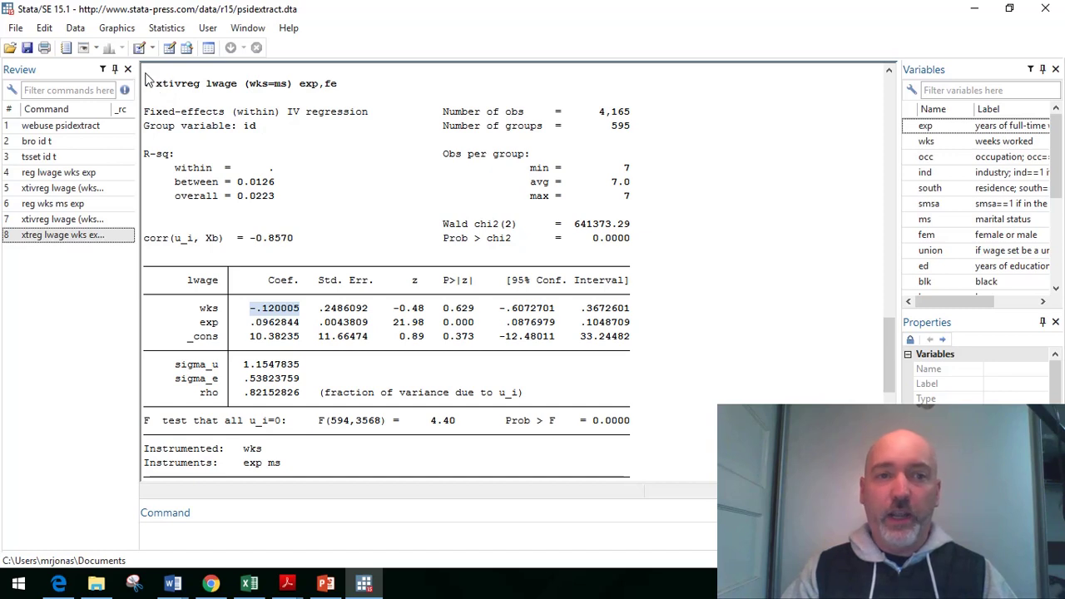